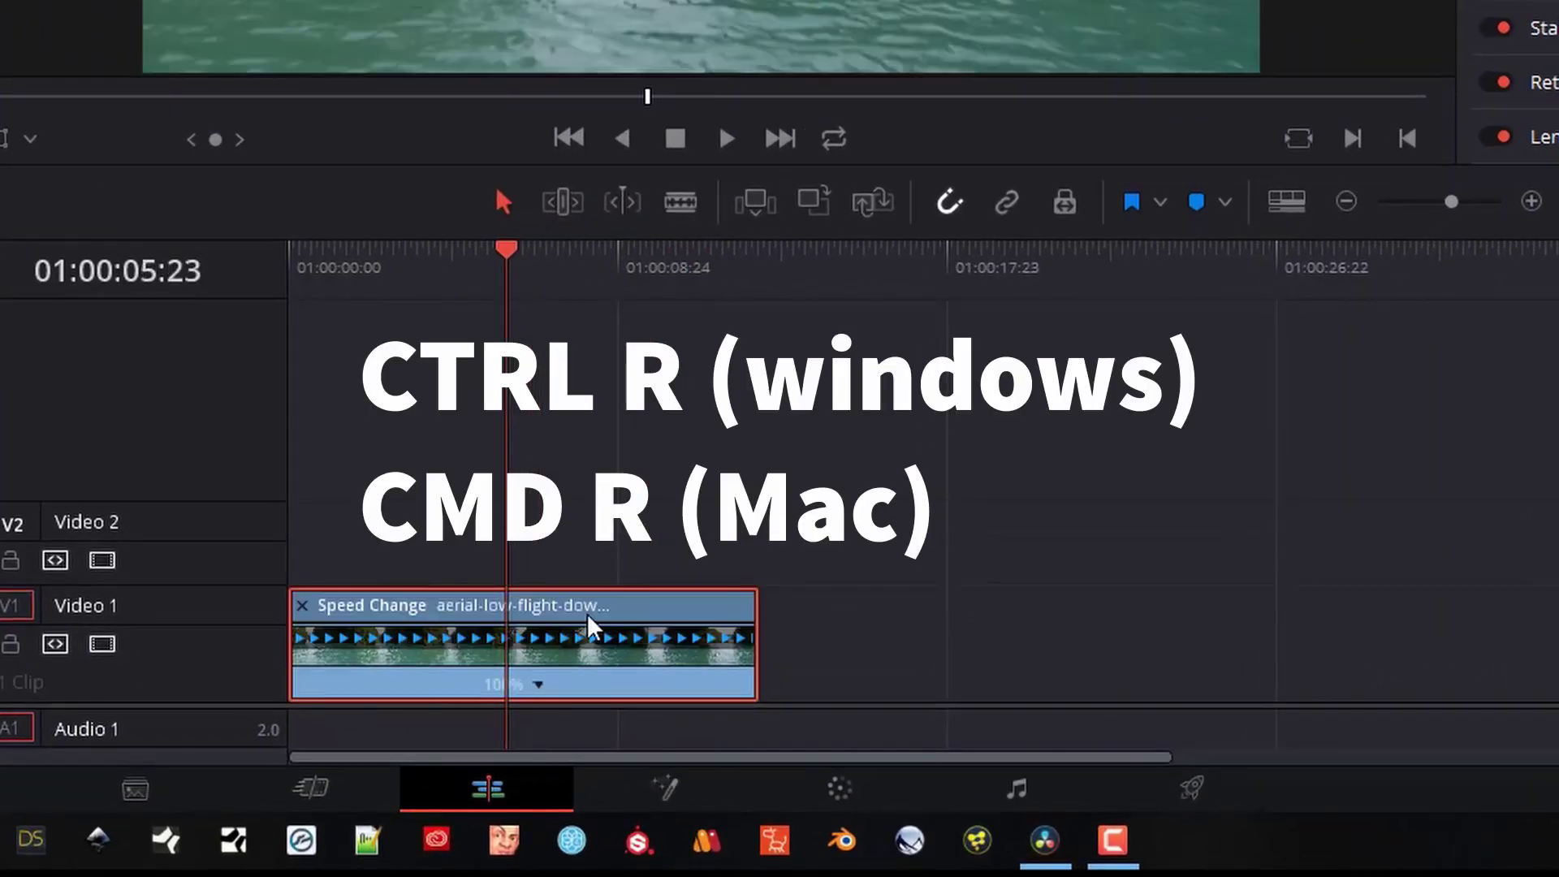
Add a speed point to the river clip and slow its first segment to 10%
click(537, 687)
click(675, 560)
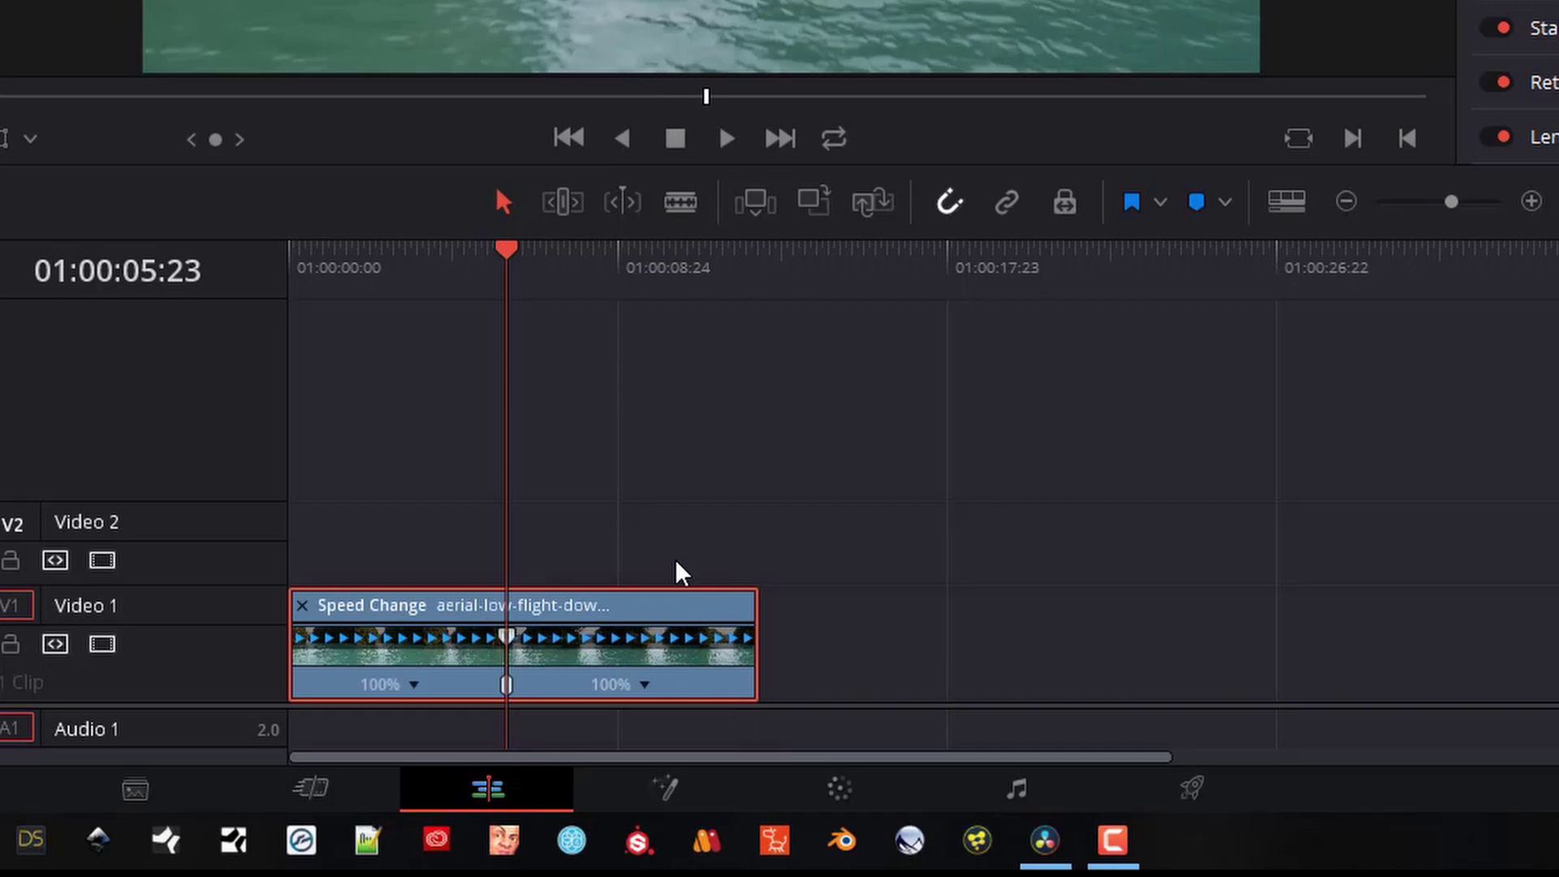
click(411, 686)
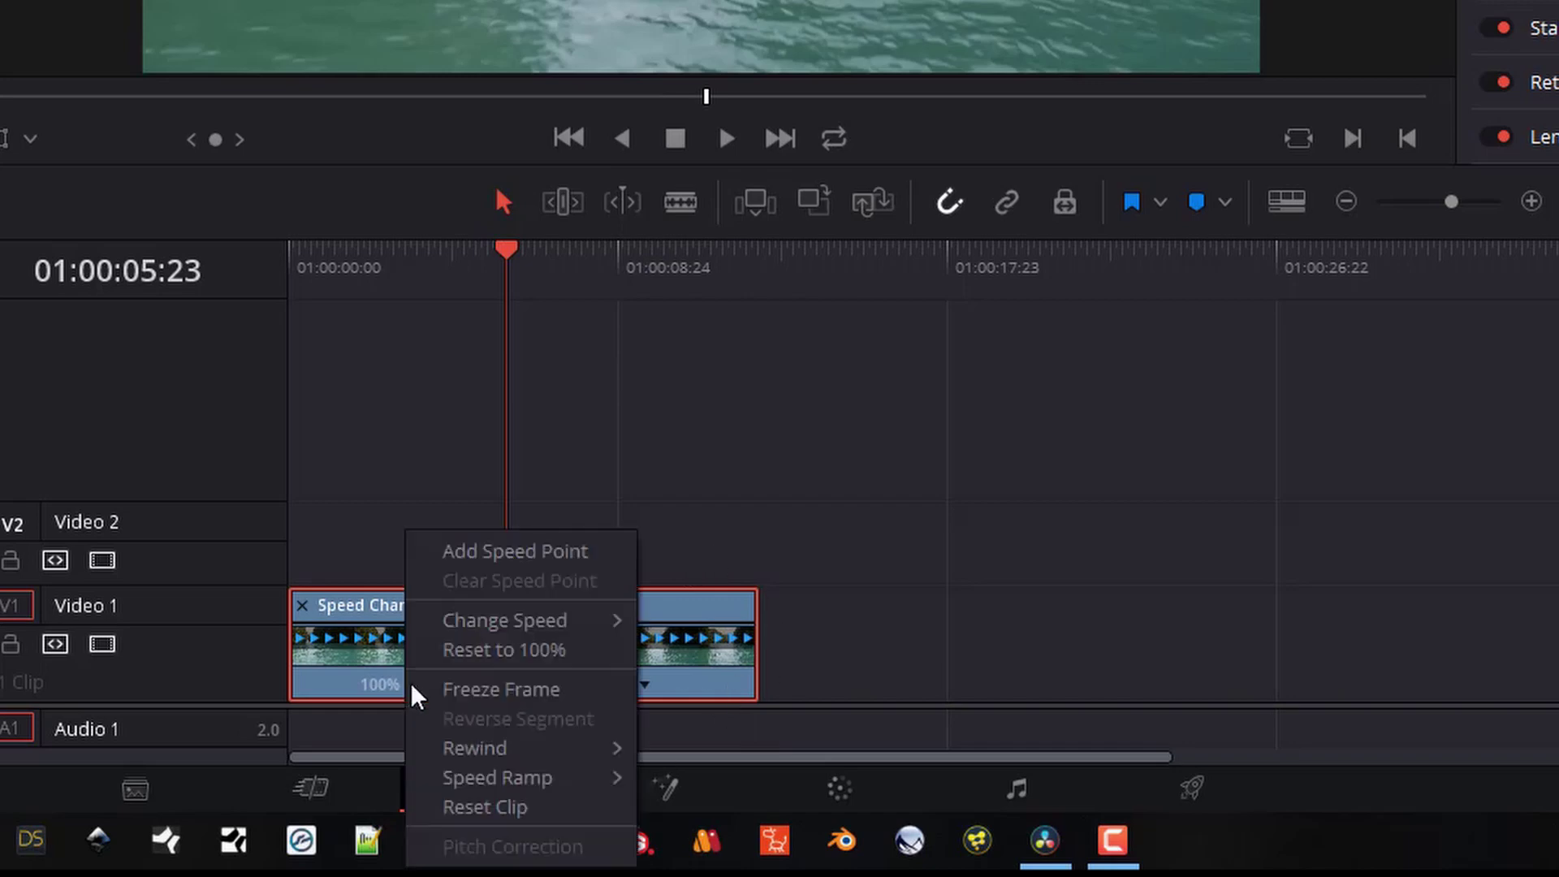
mouse_move(566, 617)
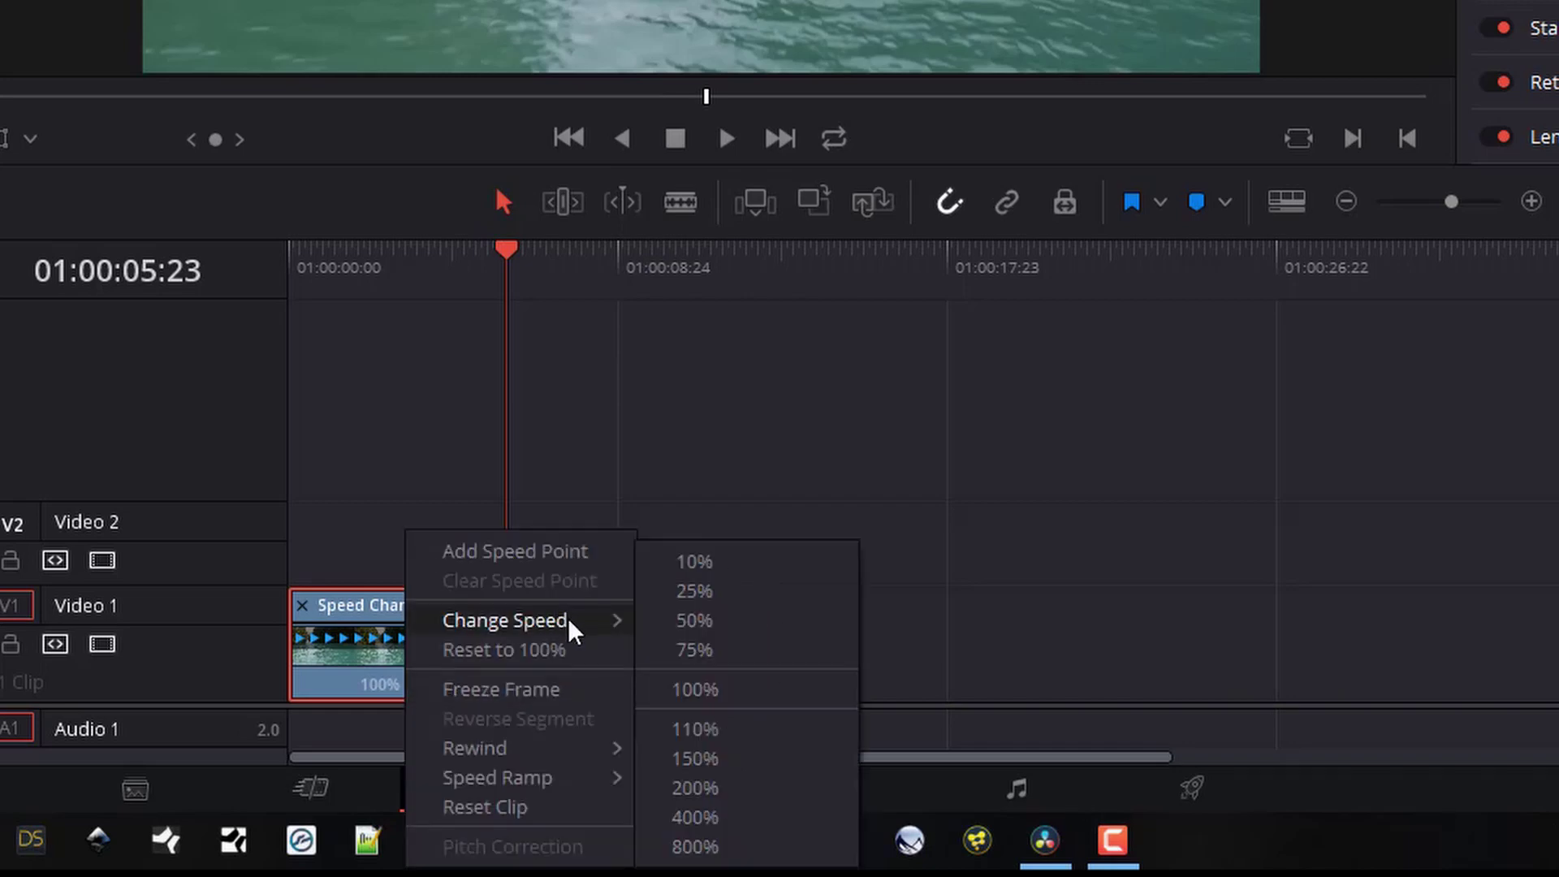
click(751, 561)
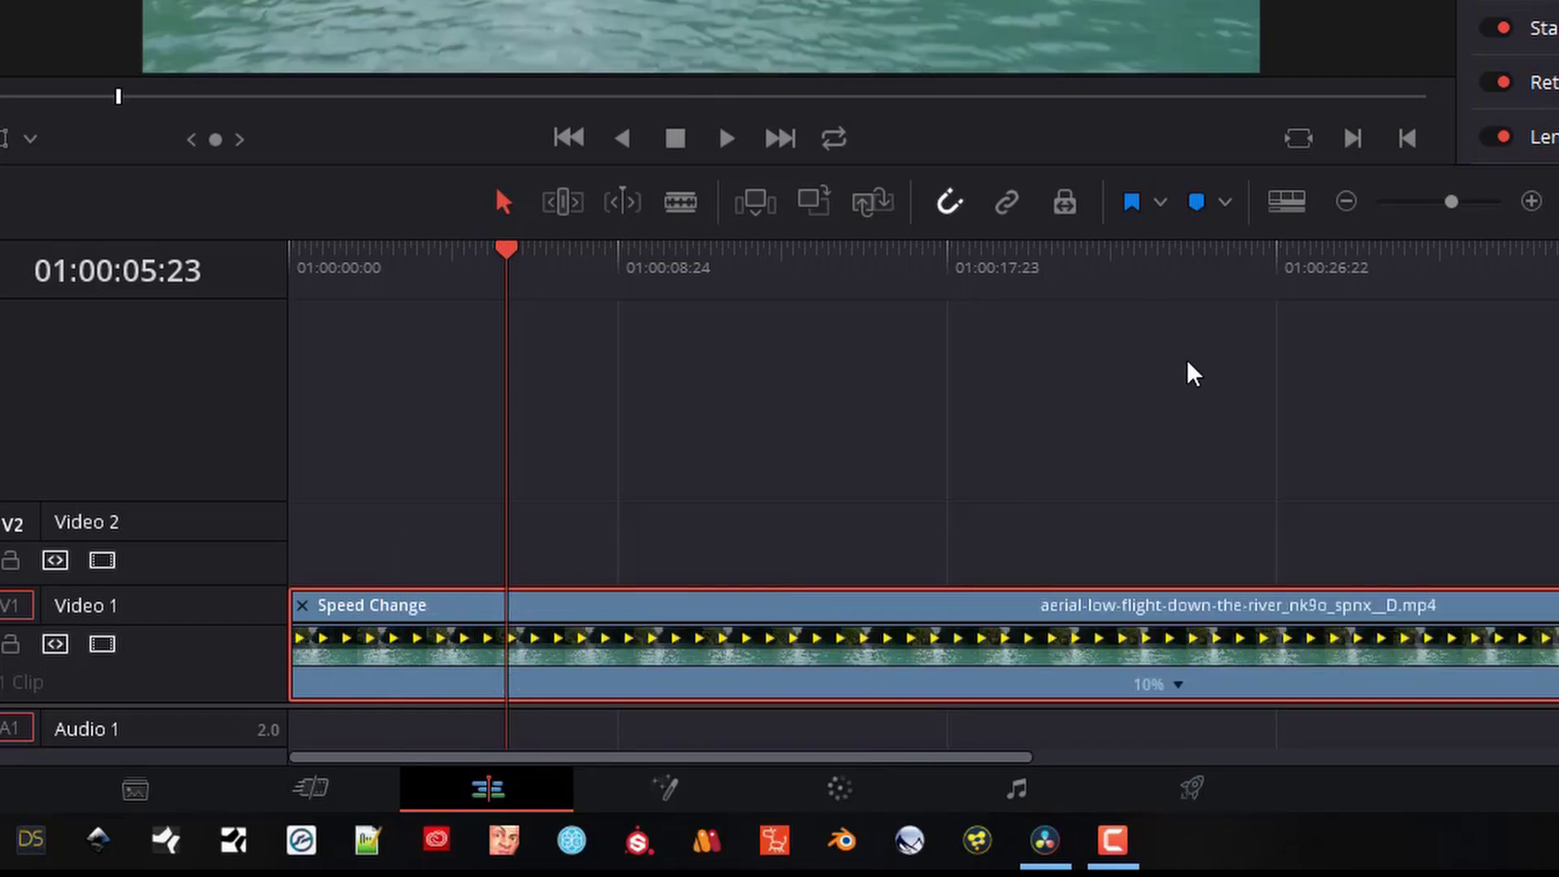
Shorten the 10% slow-motion opening section and hide the clip's speed controls
click(1346, 201)
click(1347, 201)
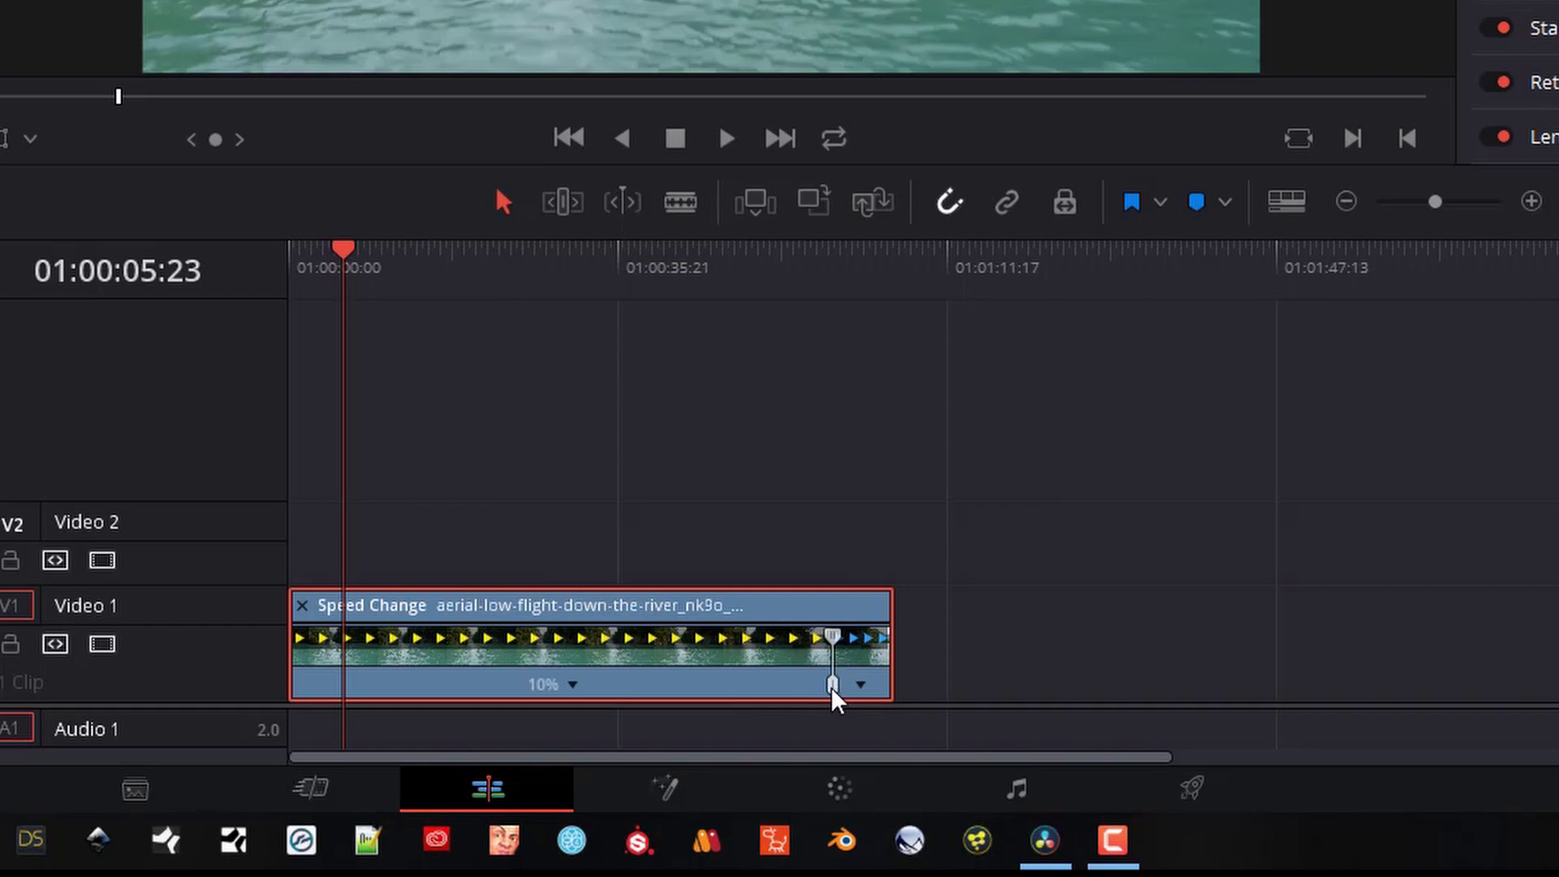
drag(832, 687, 434, 680)
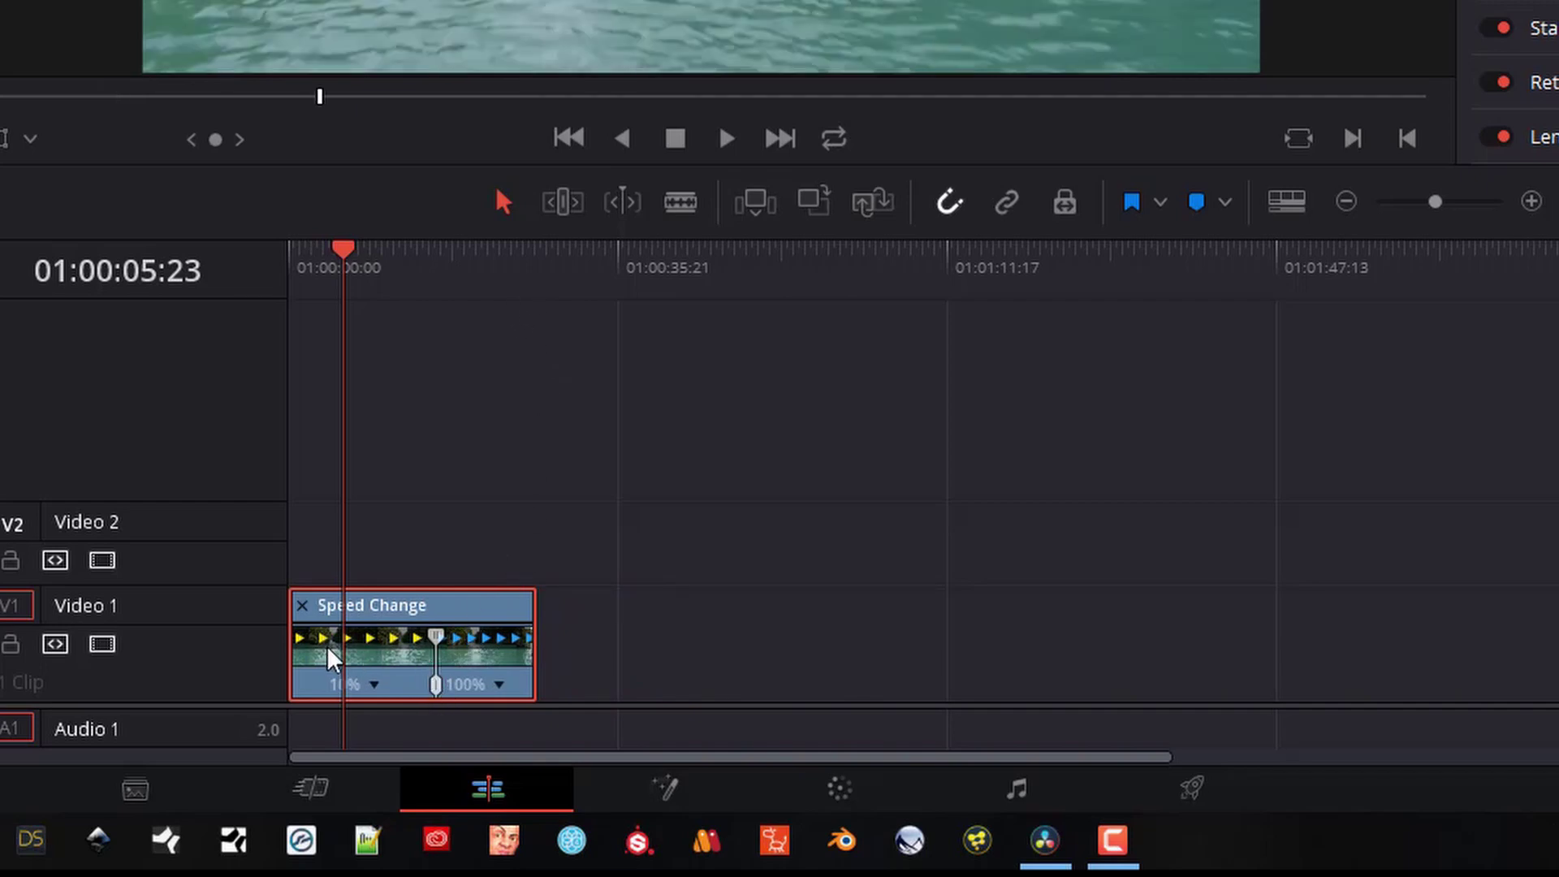
click(1531, 202)
click(303, 606)
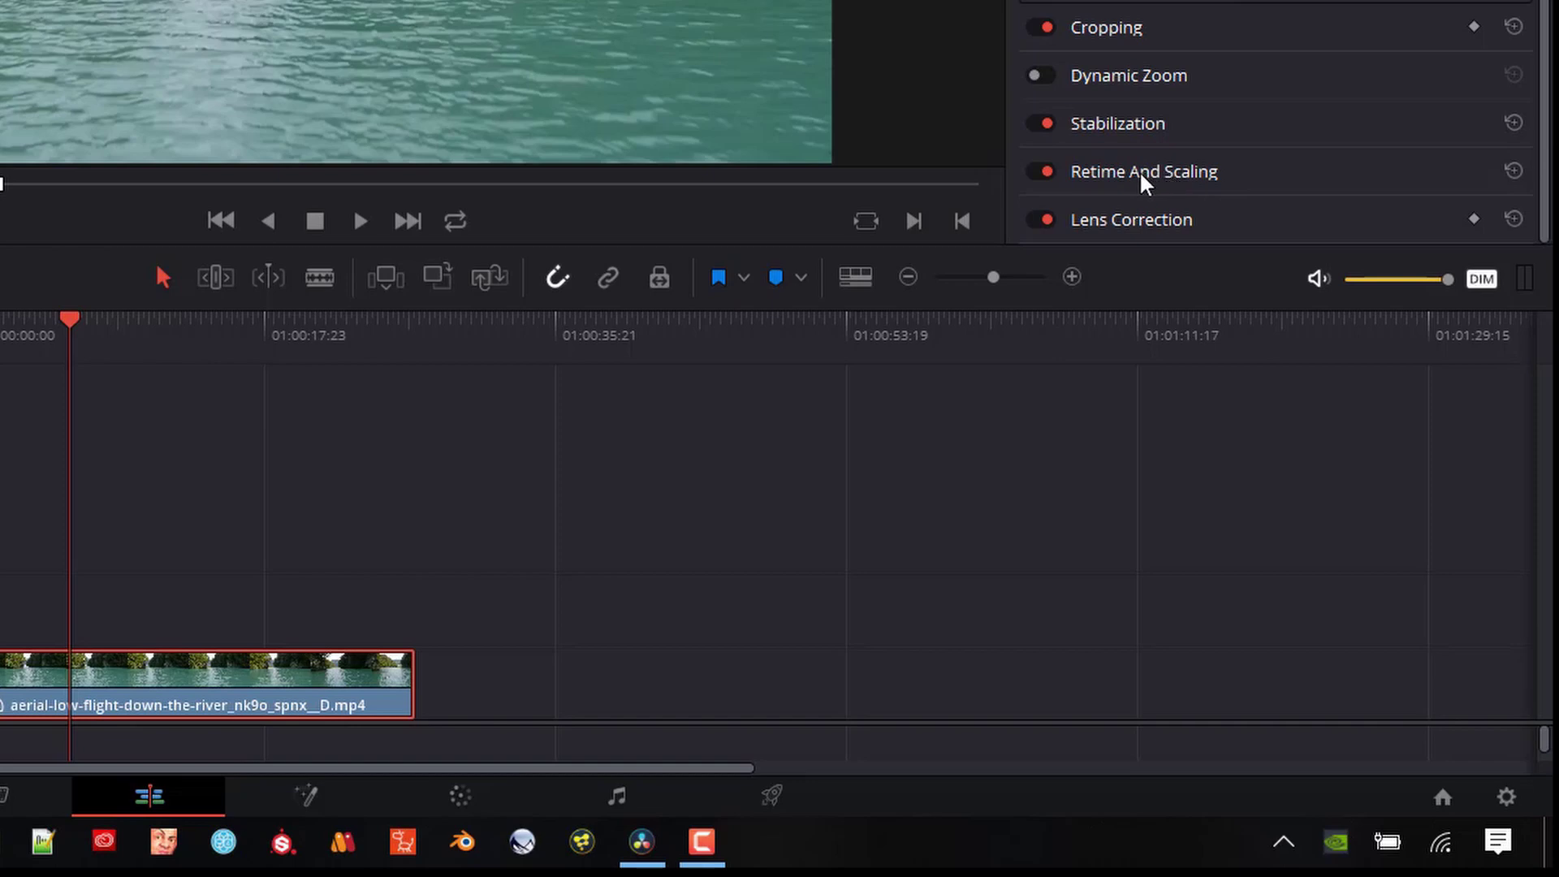
In the Inspector's Retime And Scaling section, choose Optical Flow retiming with Standard Faster motion estimation
click(1145, 173)
scroll(1230, 128, down, 4)
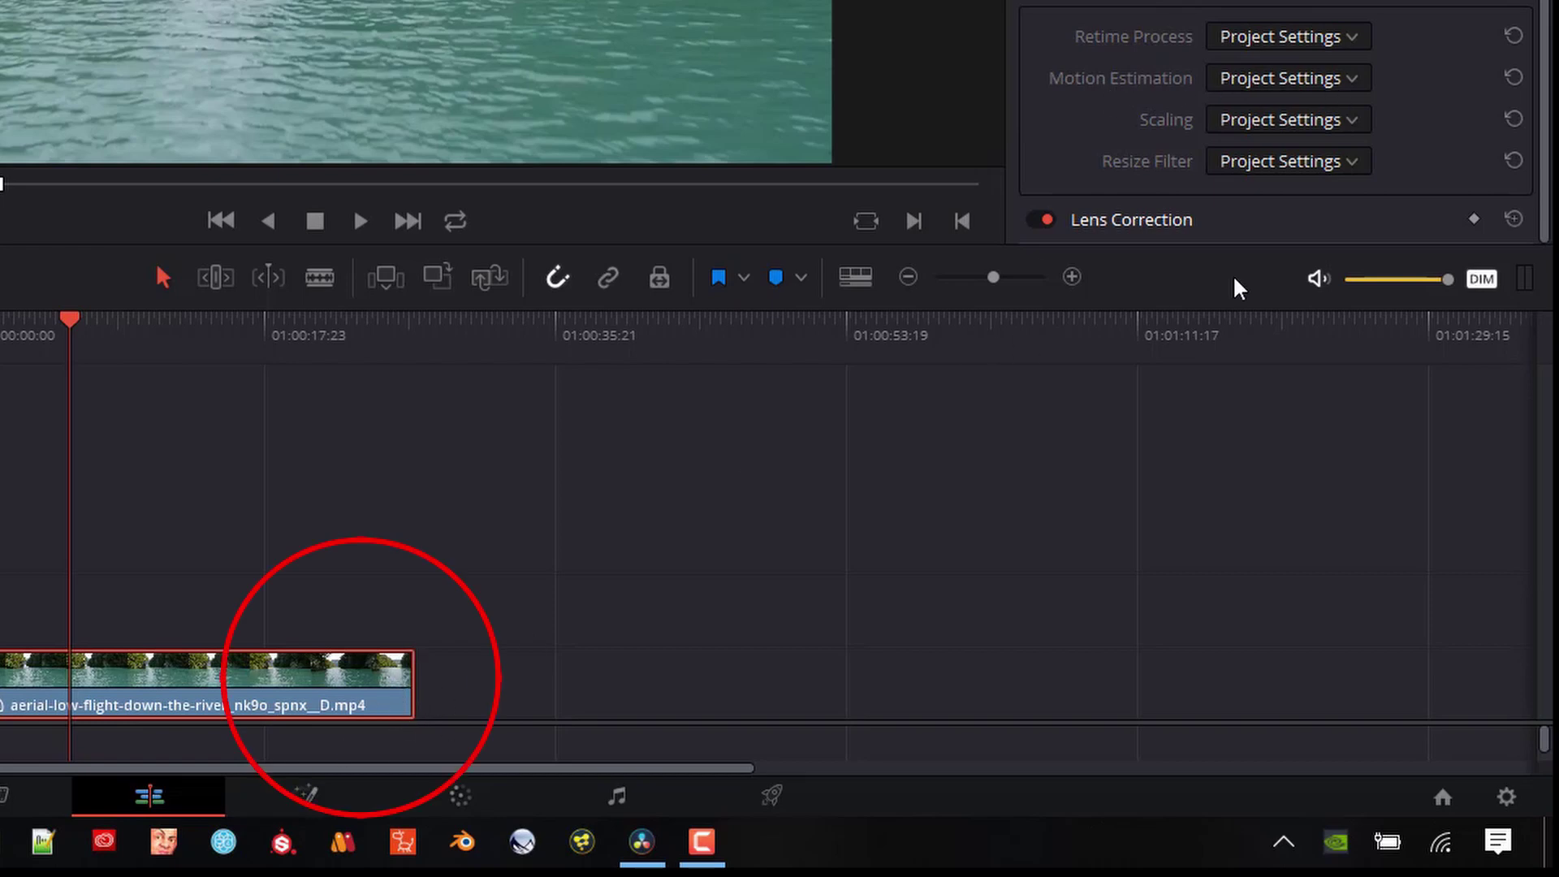
click(1351, 37)
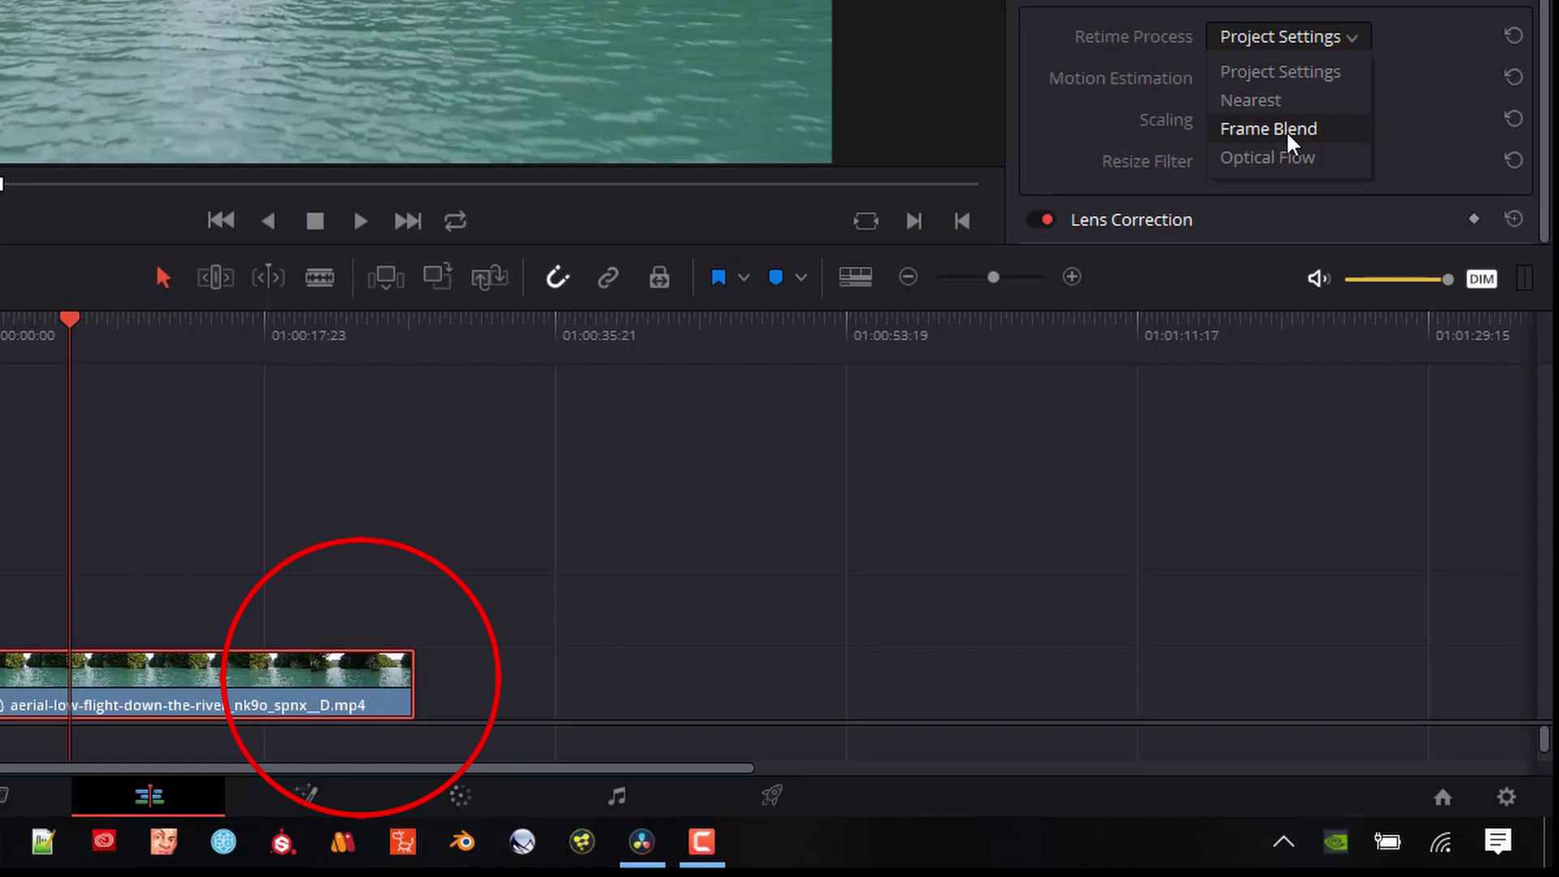
click(1291, 154)
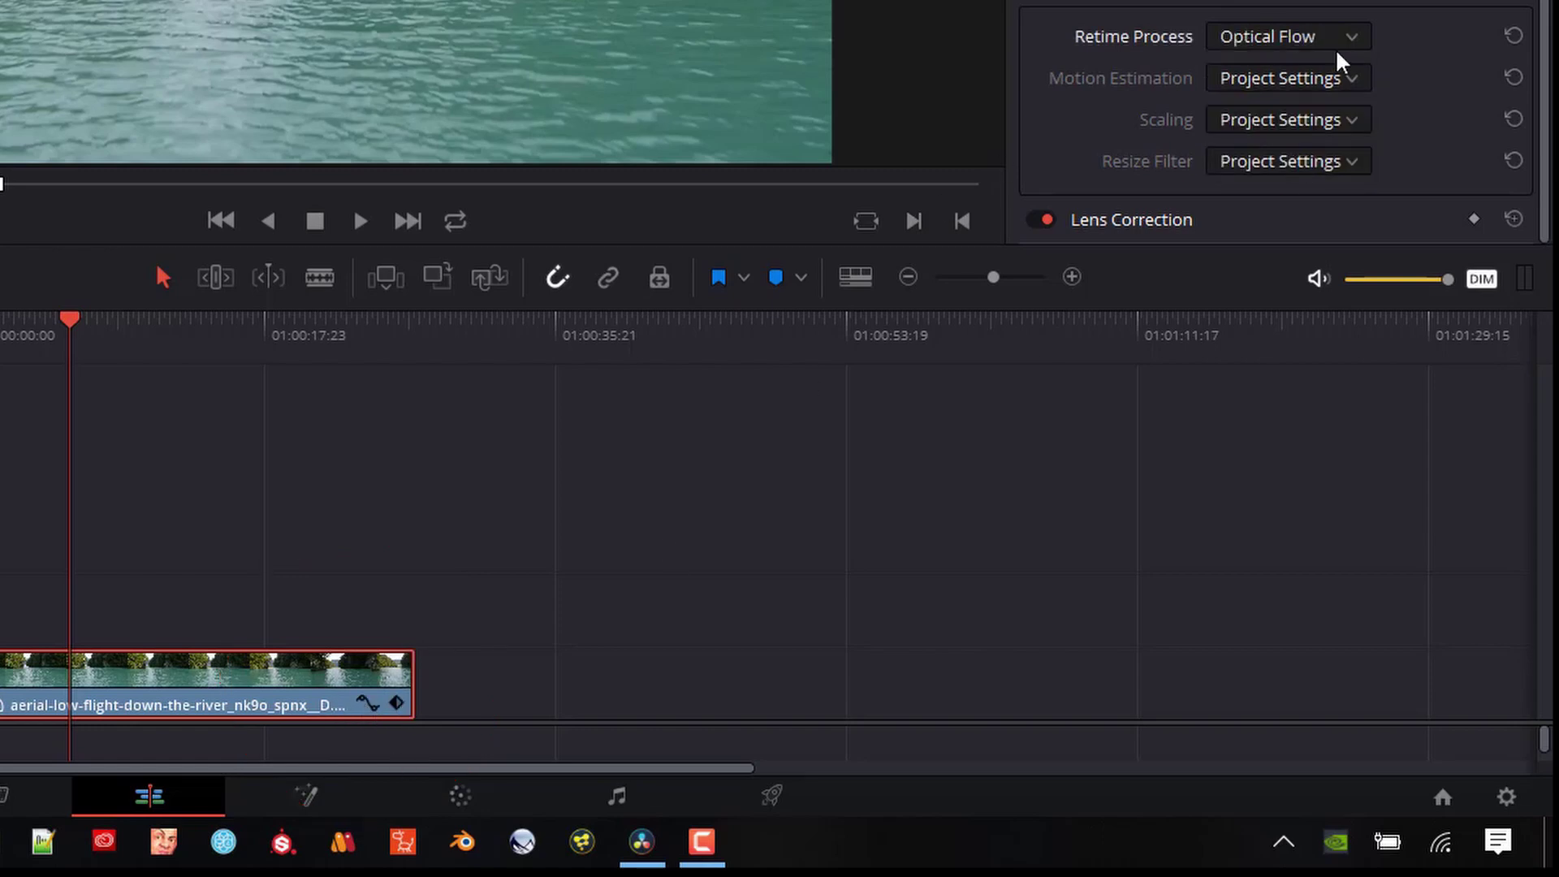
click(1348, 78)
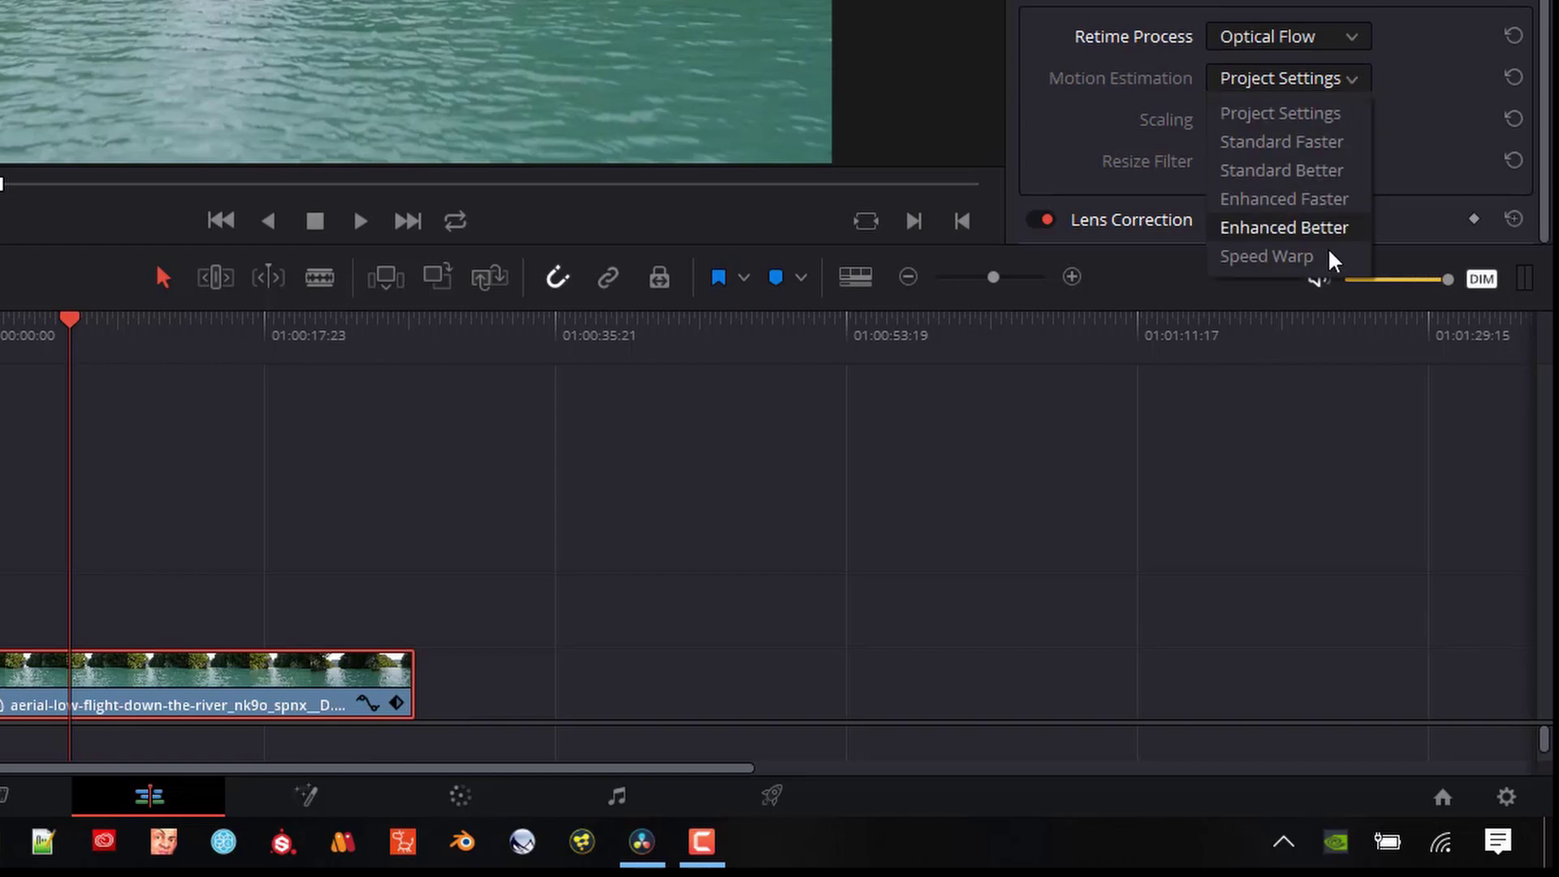
click(1293, 150)
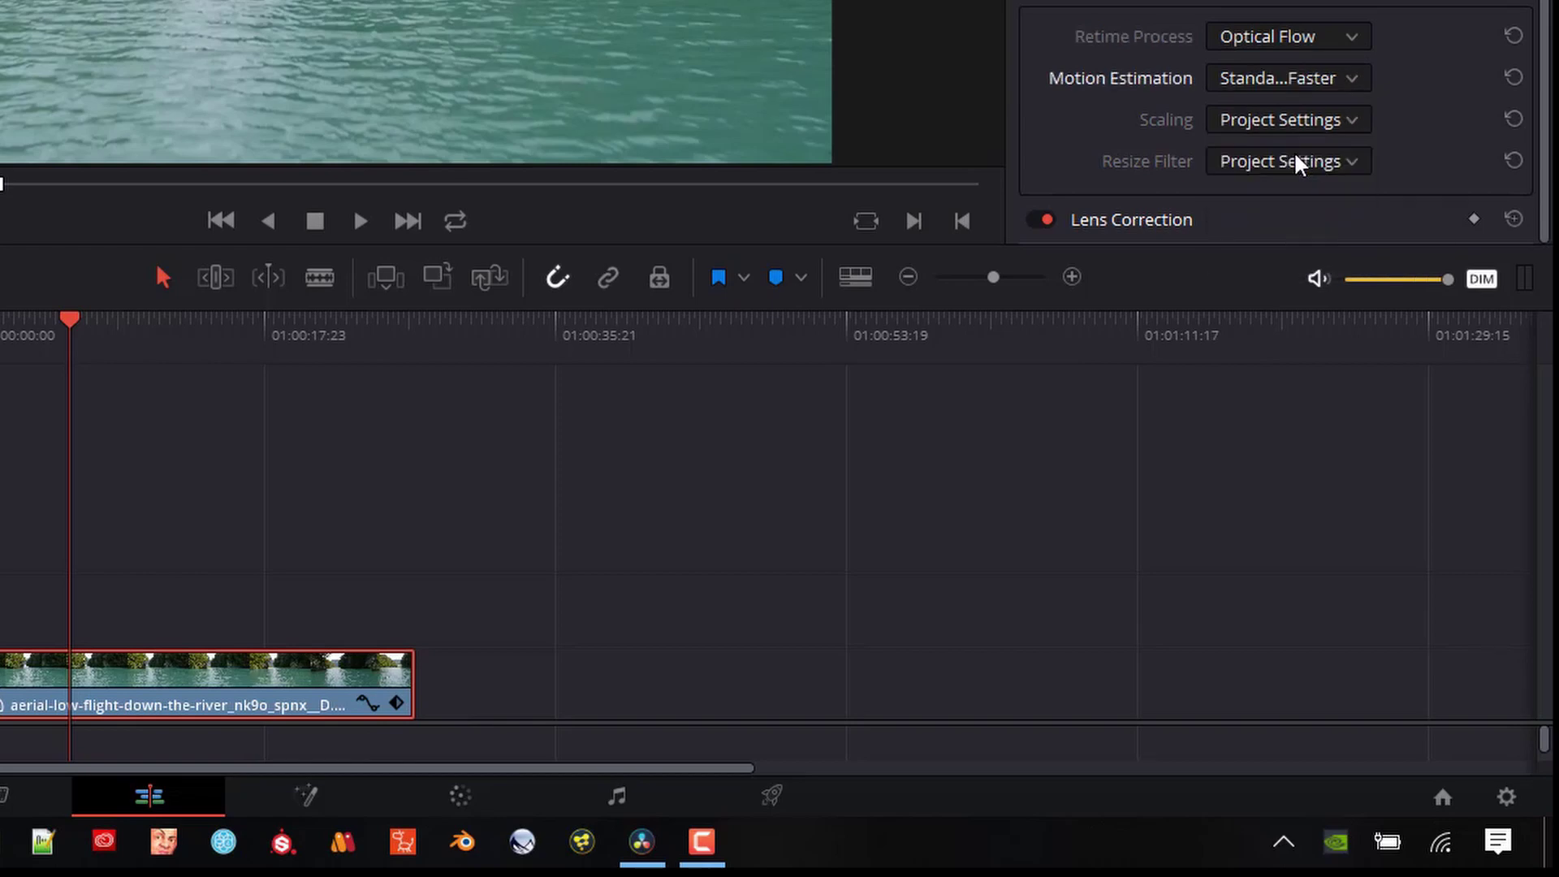
Open the clip's curve editor showing the Retime Speed curve and preview the speed jump
click(365, 701)
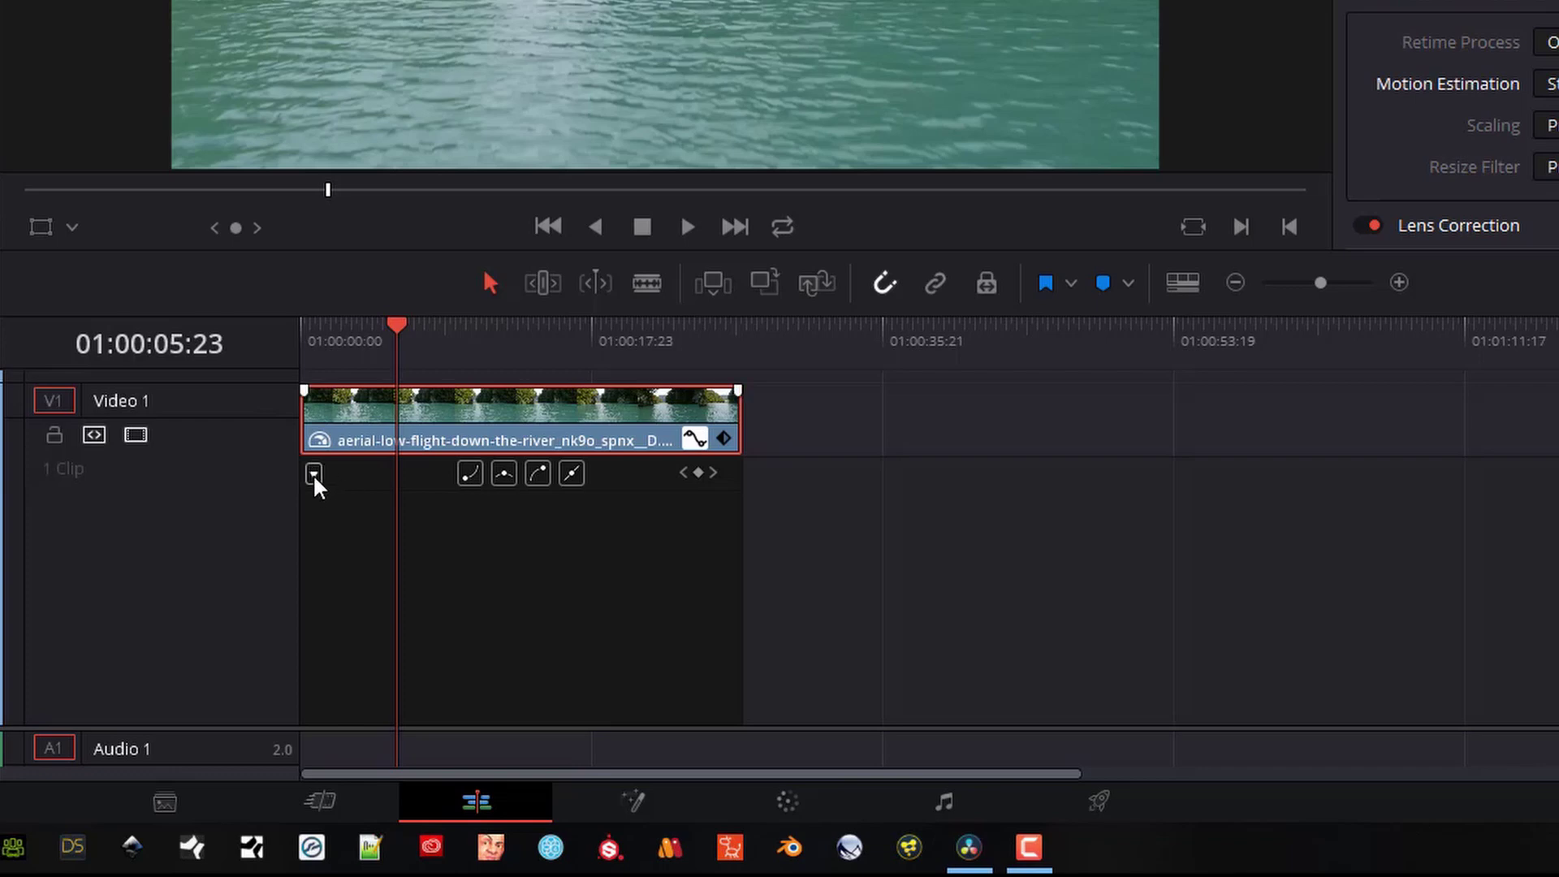
click(314, 474)
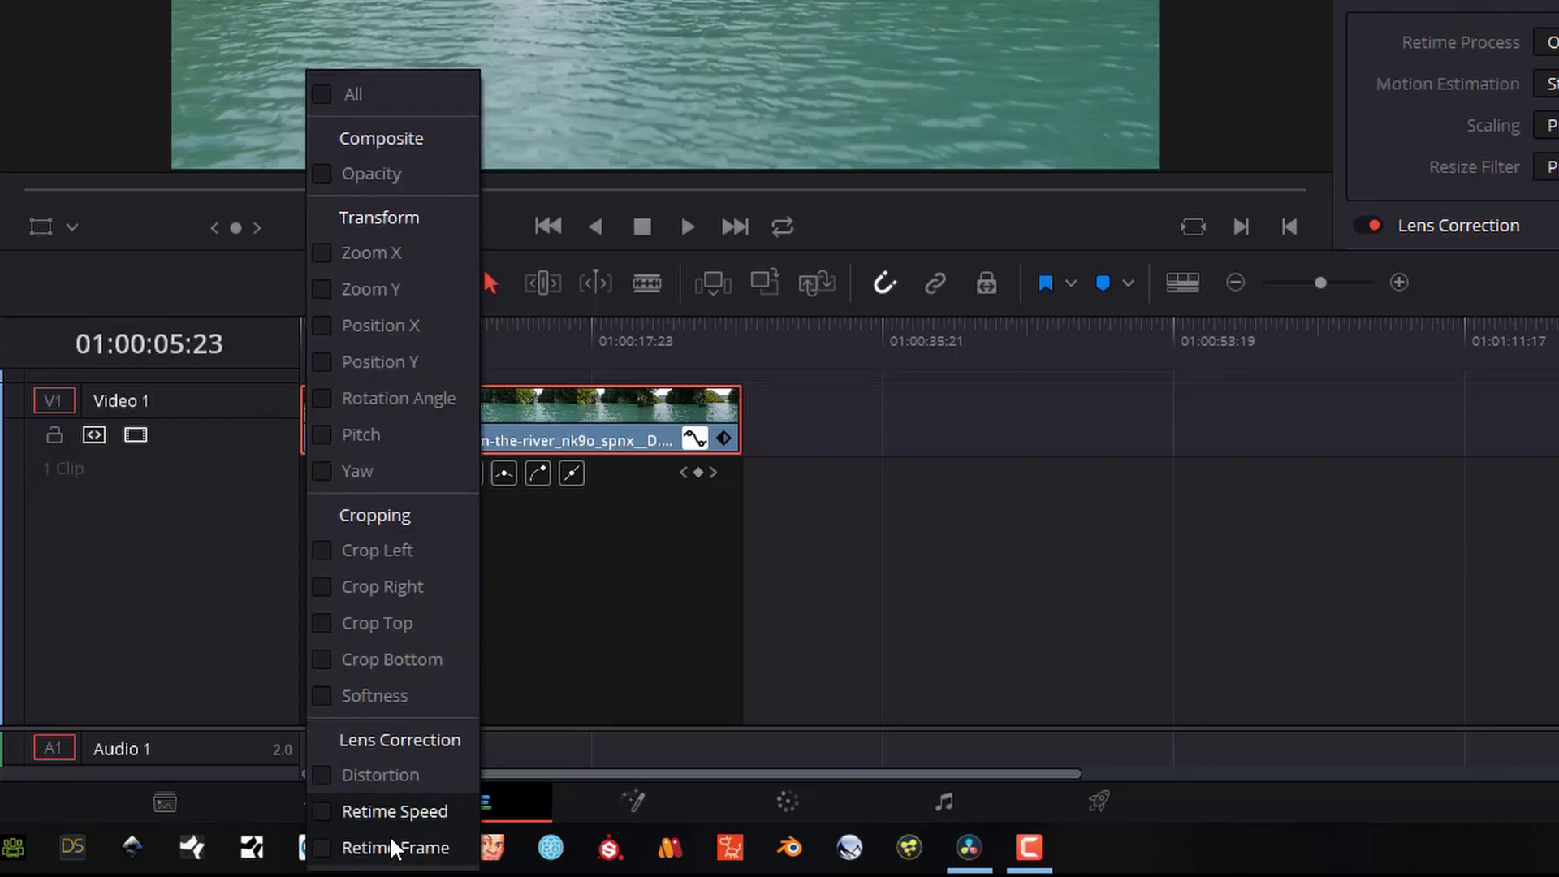
click(328, 814)
click(1242, 448)
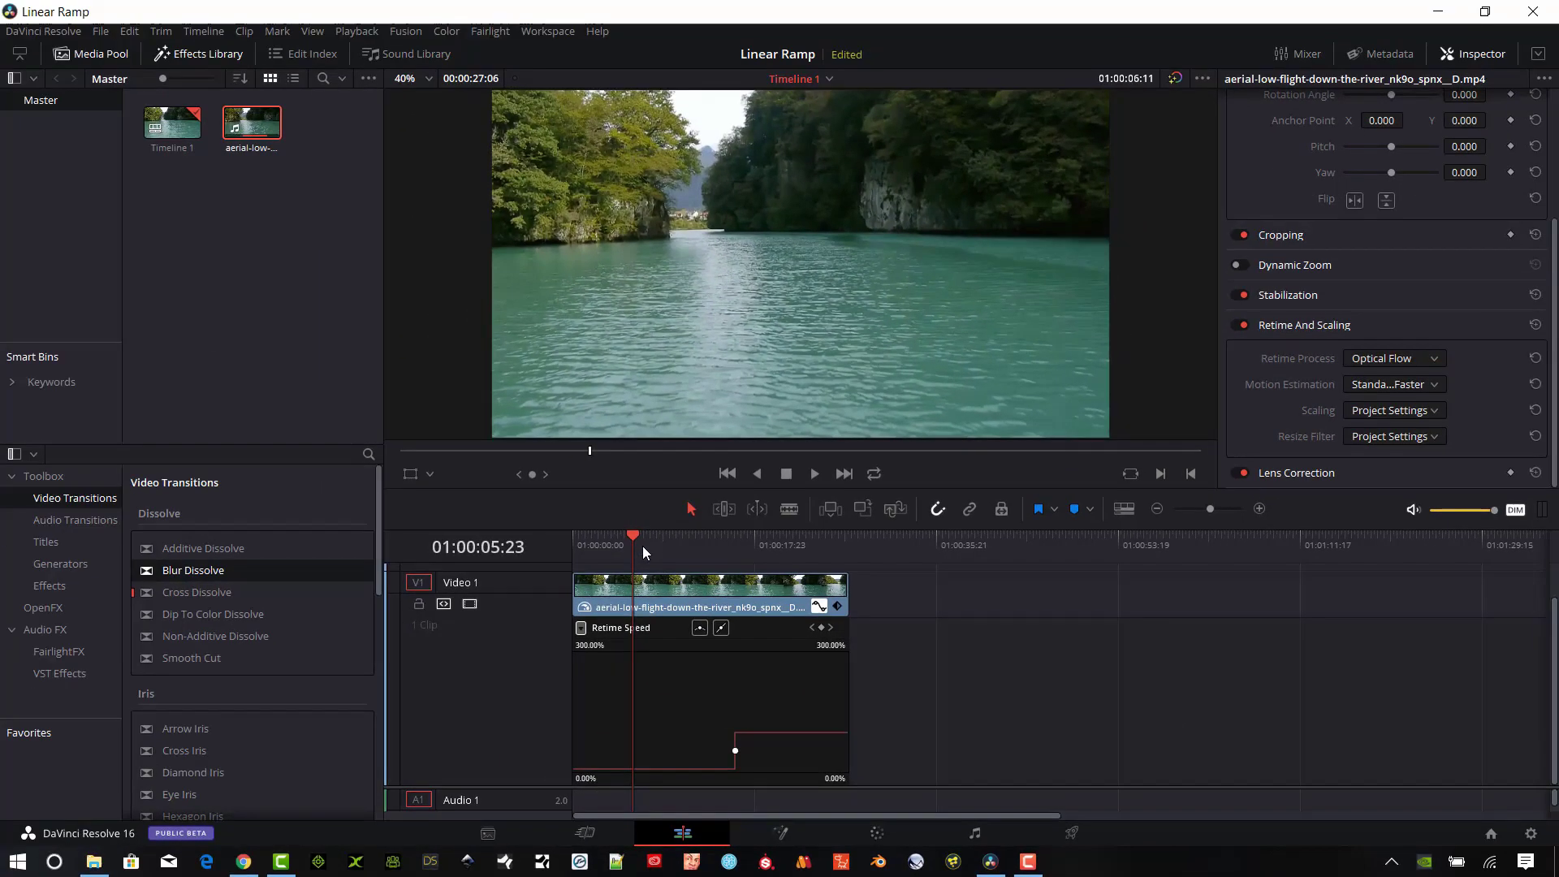
drag(522, 444, 612, 473)
mouse_move(711, 568)
mouse_down()
mouse_move(677, 569)
mouse_move(743, 568)
mouse_move(704, 569)
mouse_up()
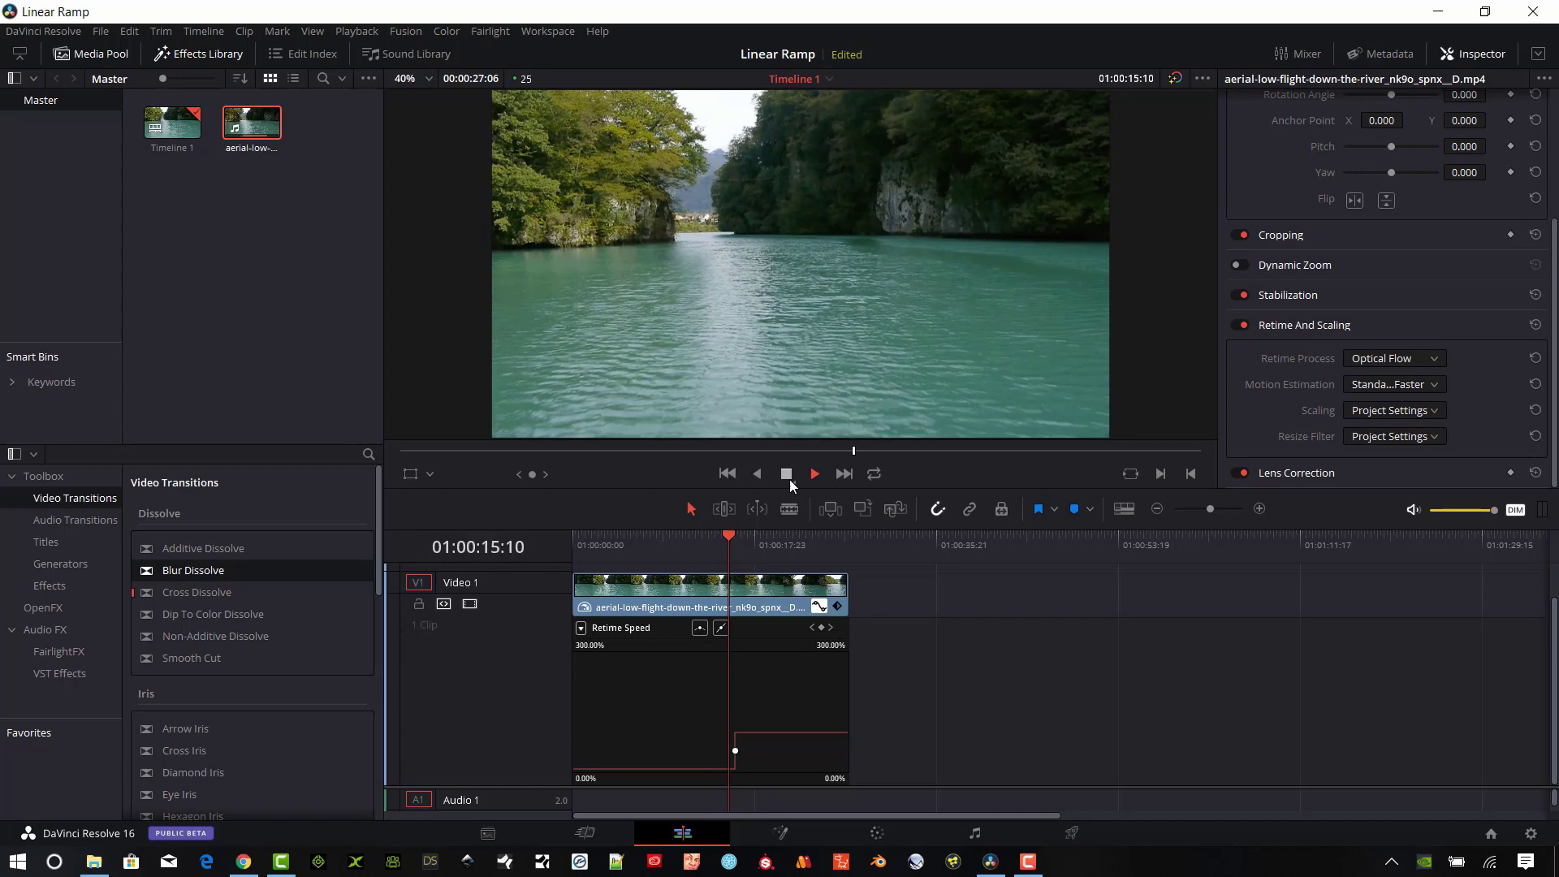
click(787, 476)
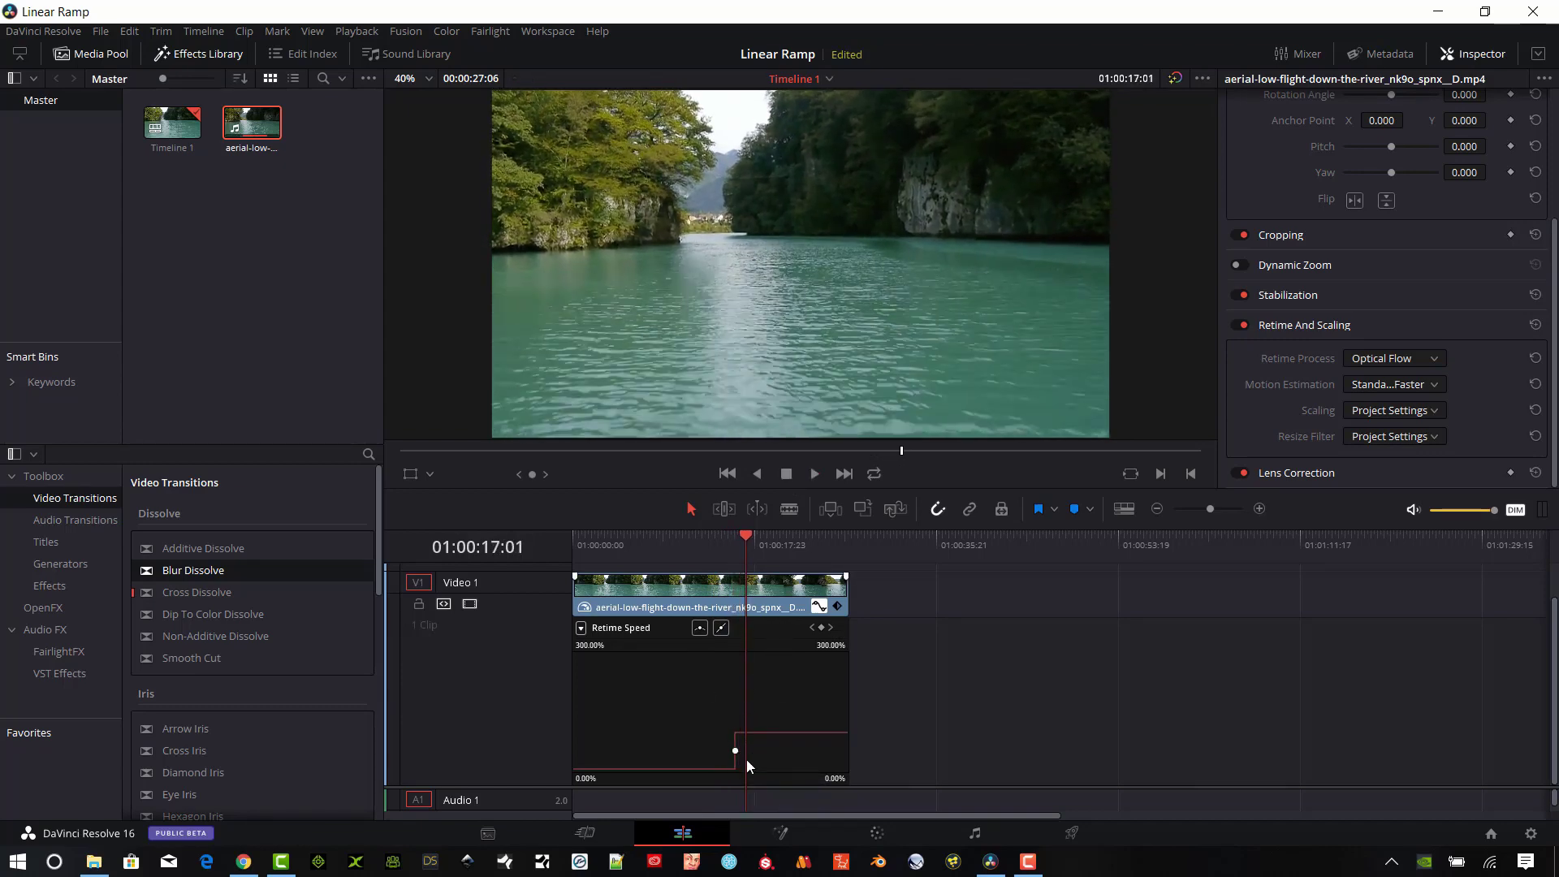
Ease the speed keyframe into a smooth curve, lengthen its handle, and return the playhead to about 01:00:09
click(745, 776)
mouse_move(736, 751)
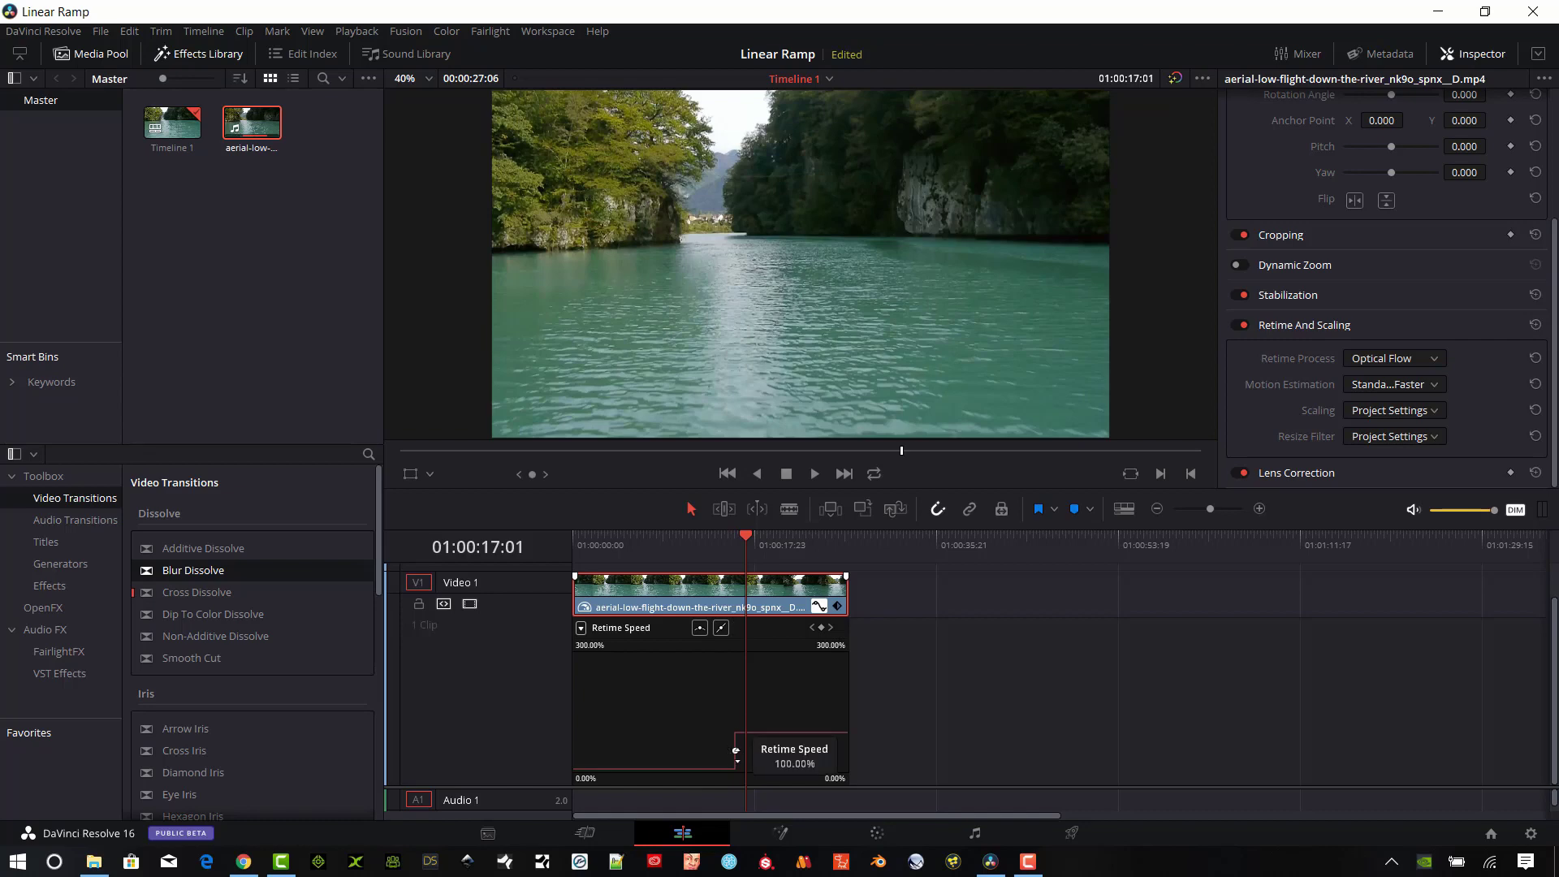
click(700, 629)
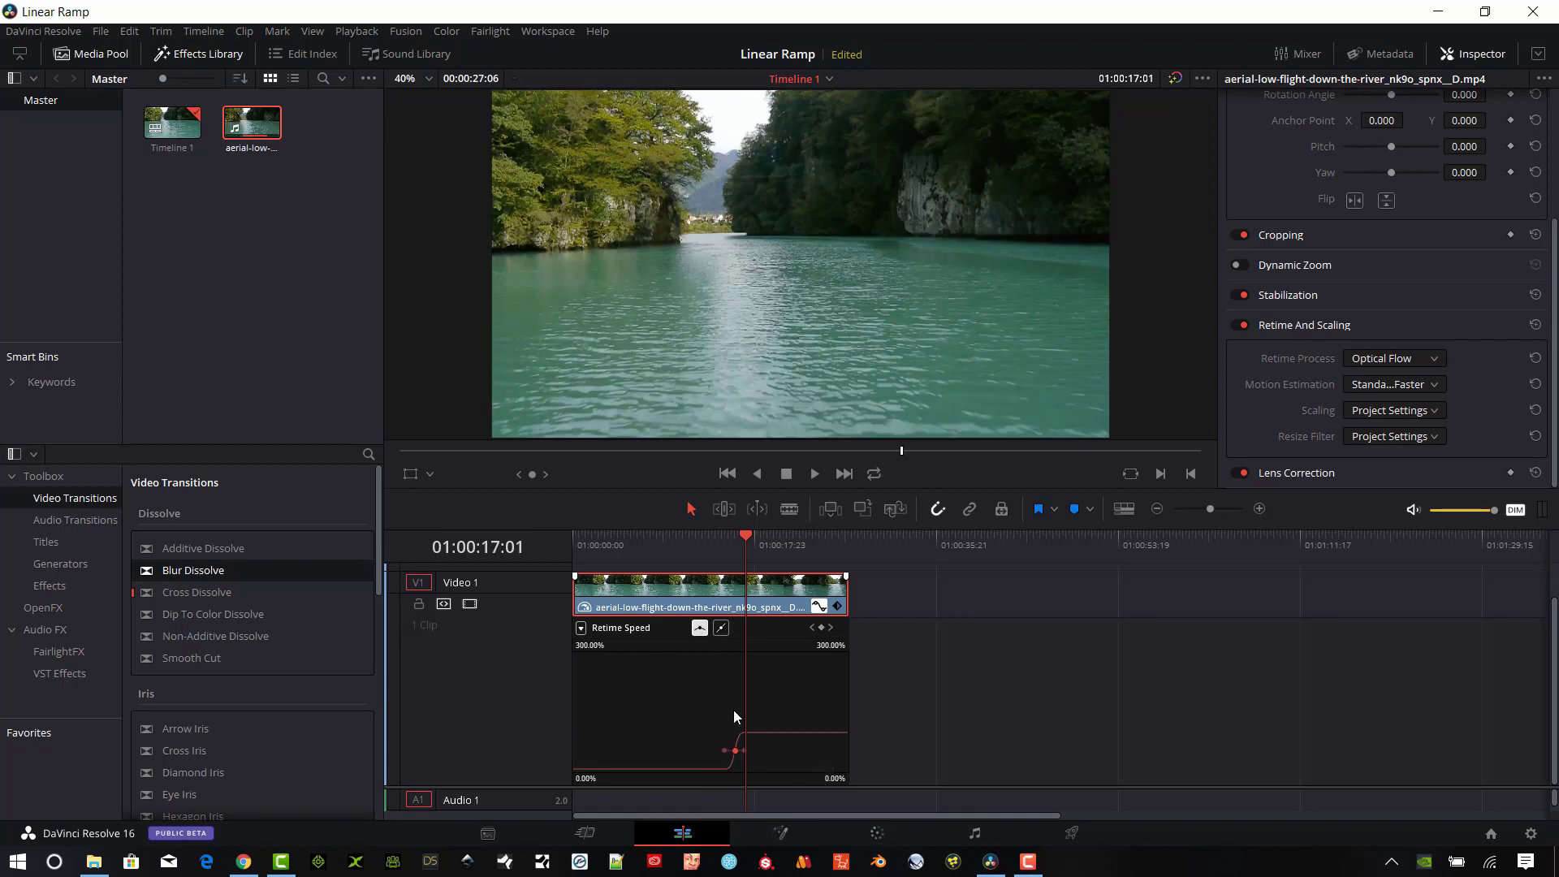
mouse_move(734, 748)
drag(800, 740, 864, 747)
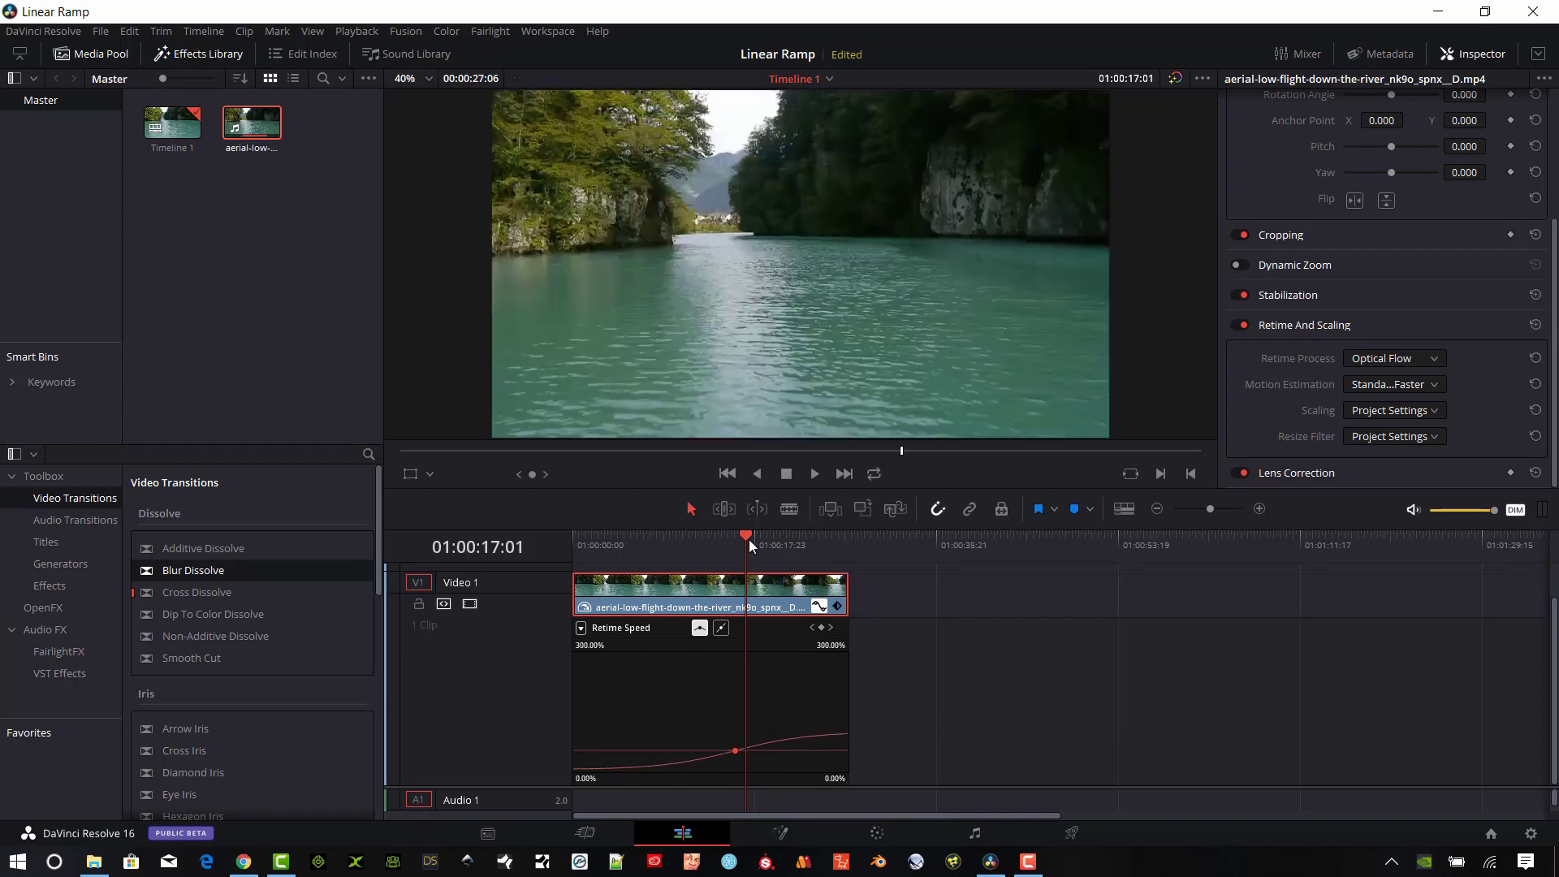
drag(747, 539, 655, 599)
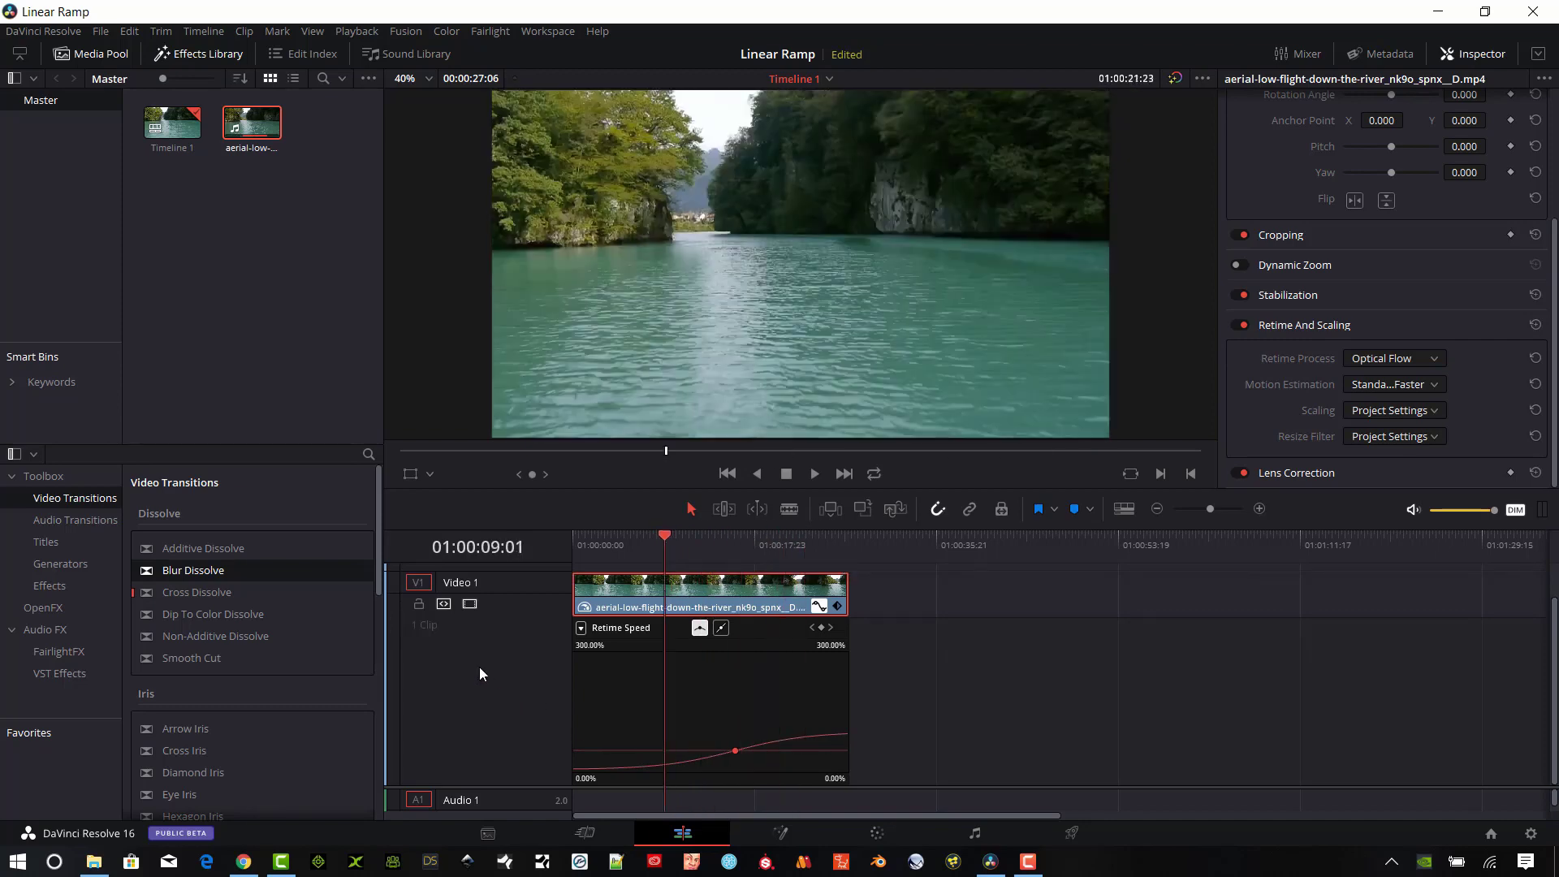
Switch the displayed curve from Retime Speed to Retime Frame, deselect the keyframe, and close the curve editor
click(580, 628)
click(588, 841)
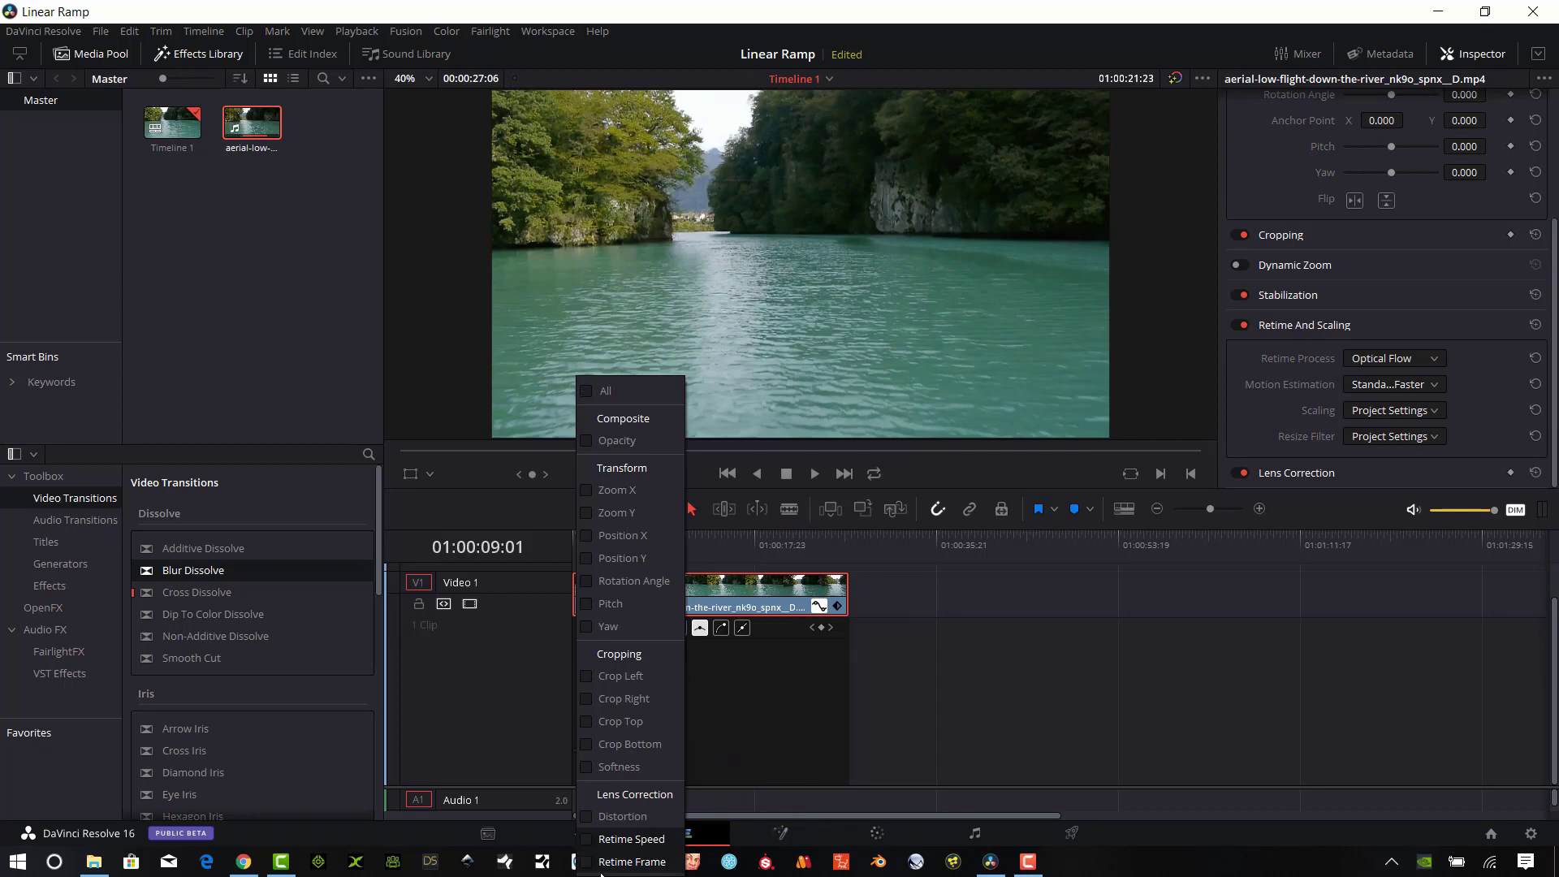
click(587, 863)
click(772, 661)
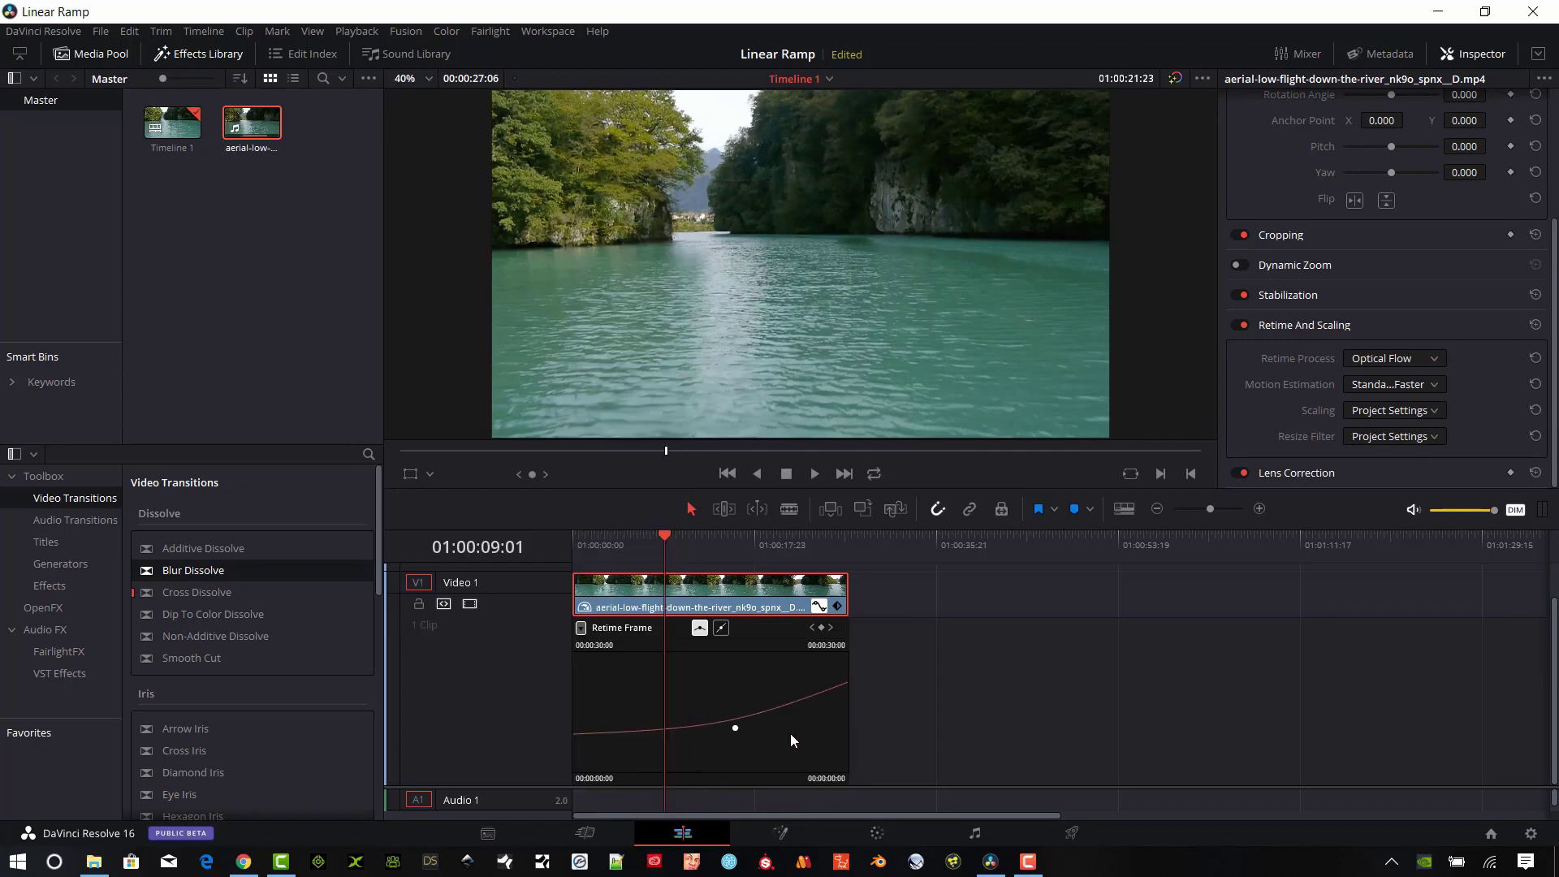
click(747, 720)
click(818, 609)
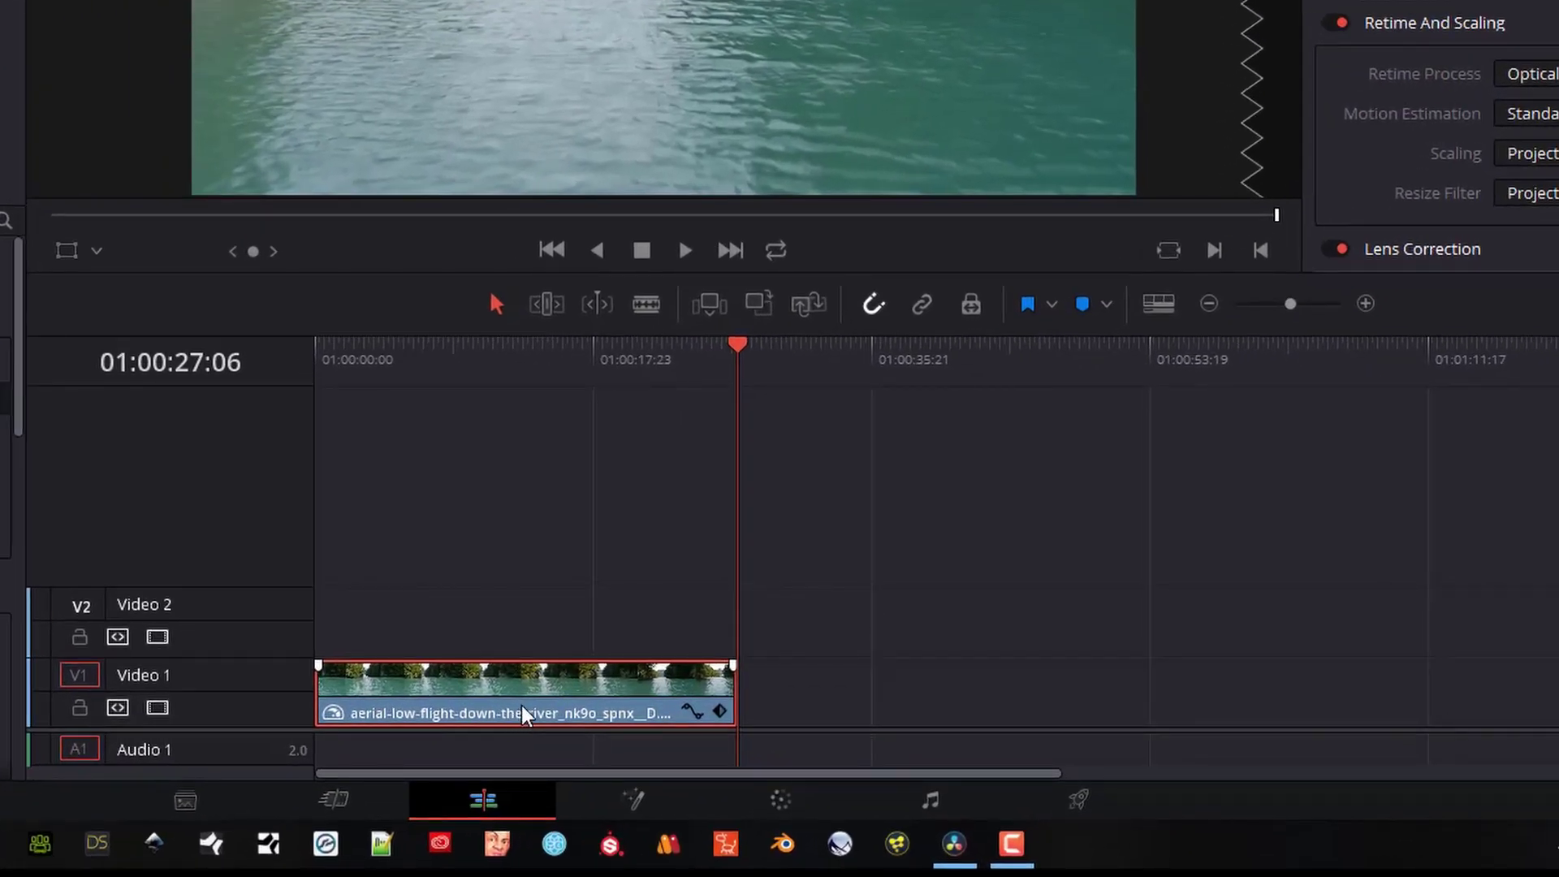
Show the river clip's retime controls and reset the whole clip to 100% speed
right_click(522, 705)
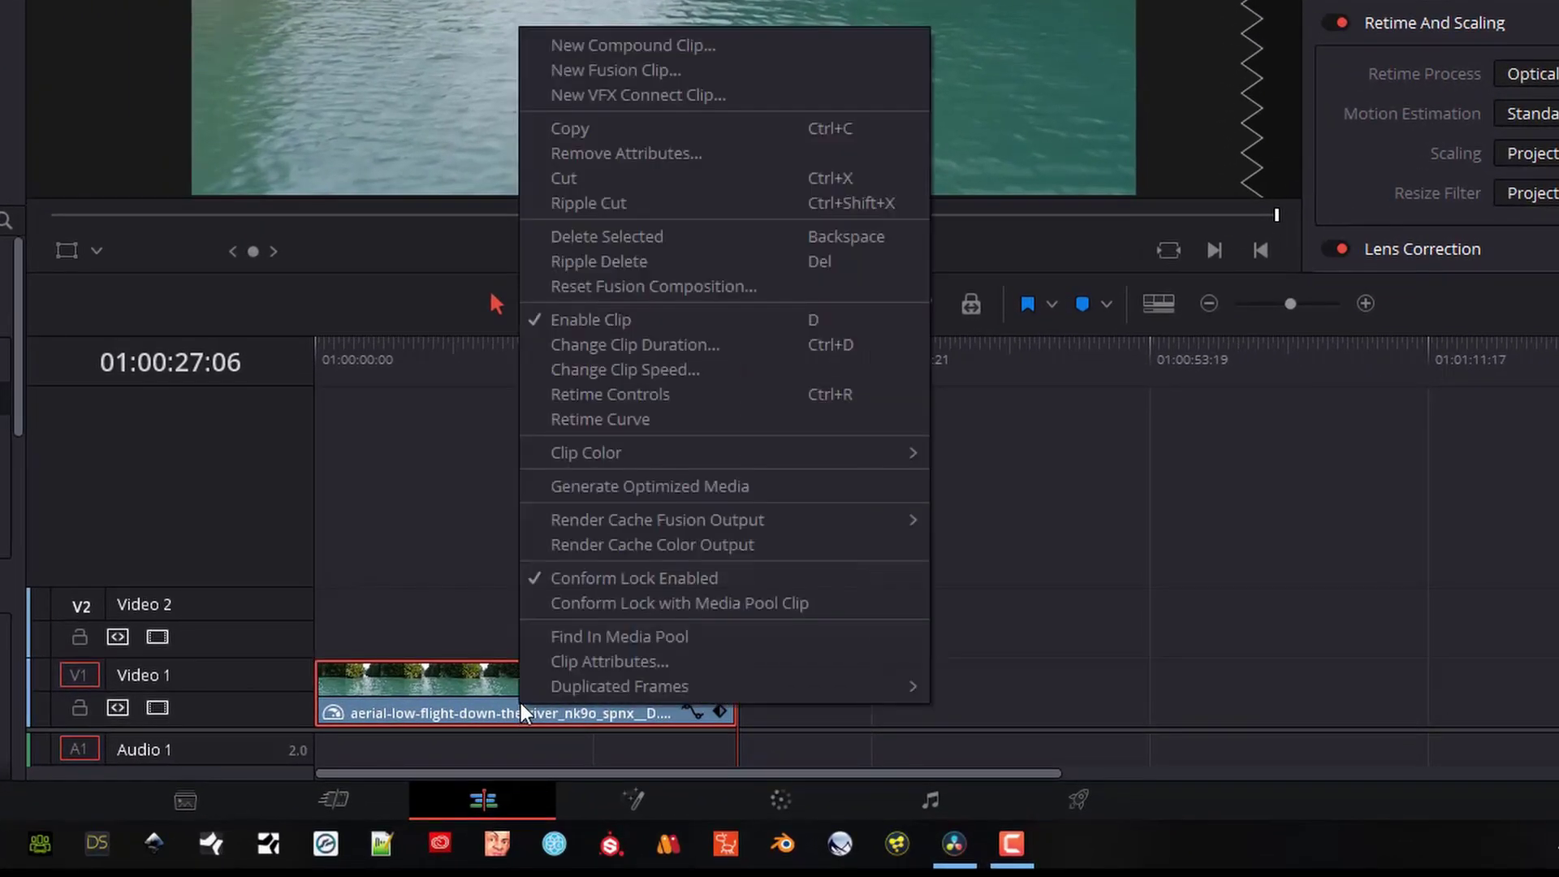
click(630, 396)
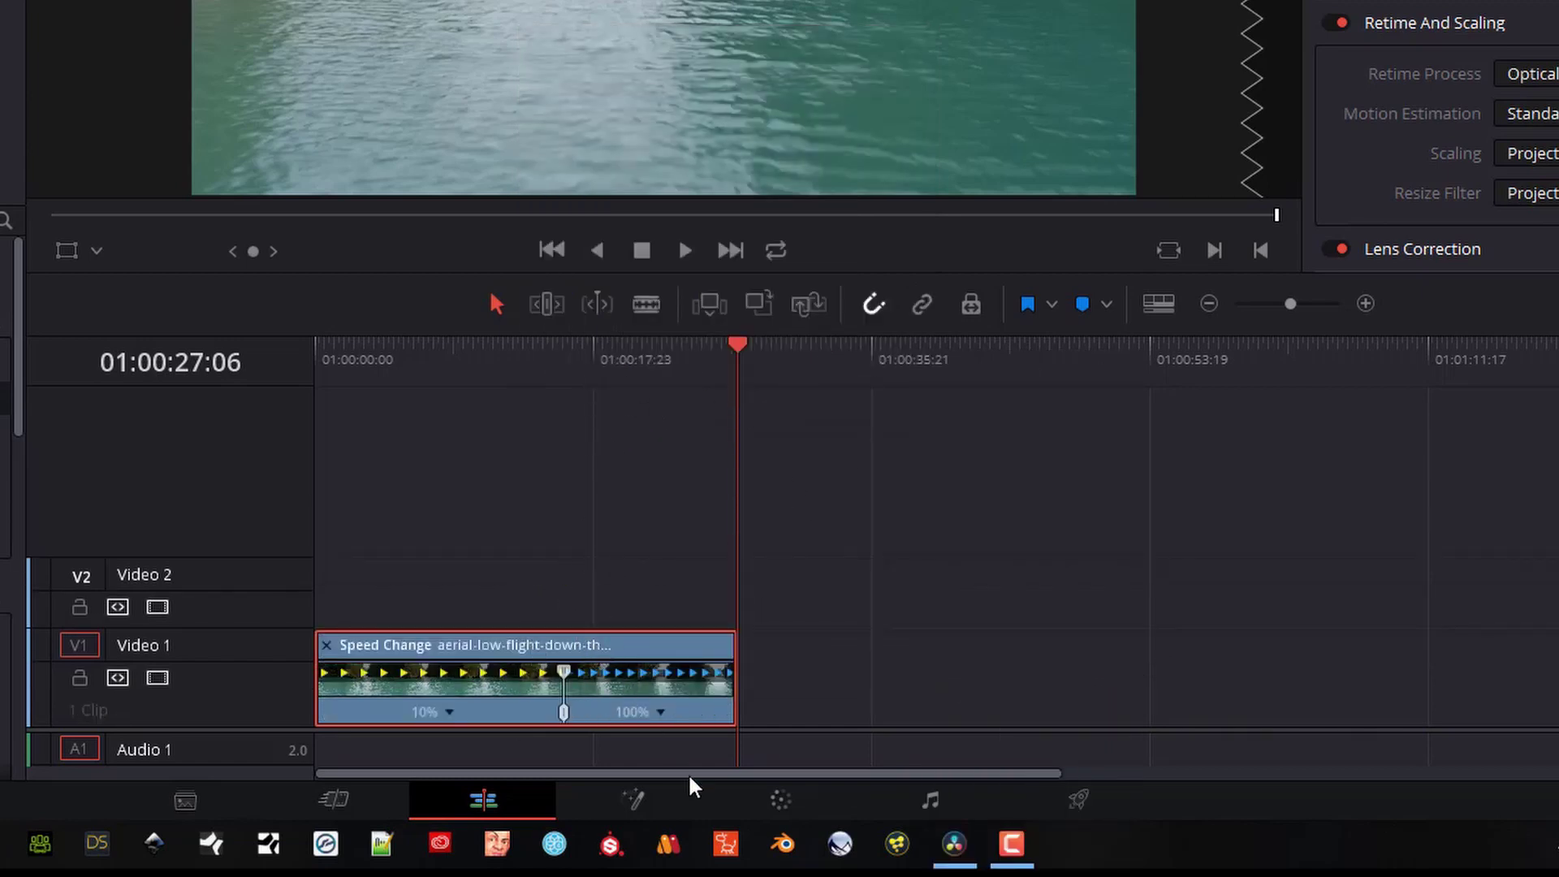
click(451, 713)
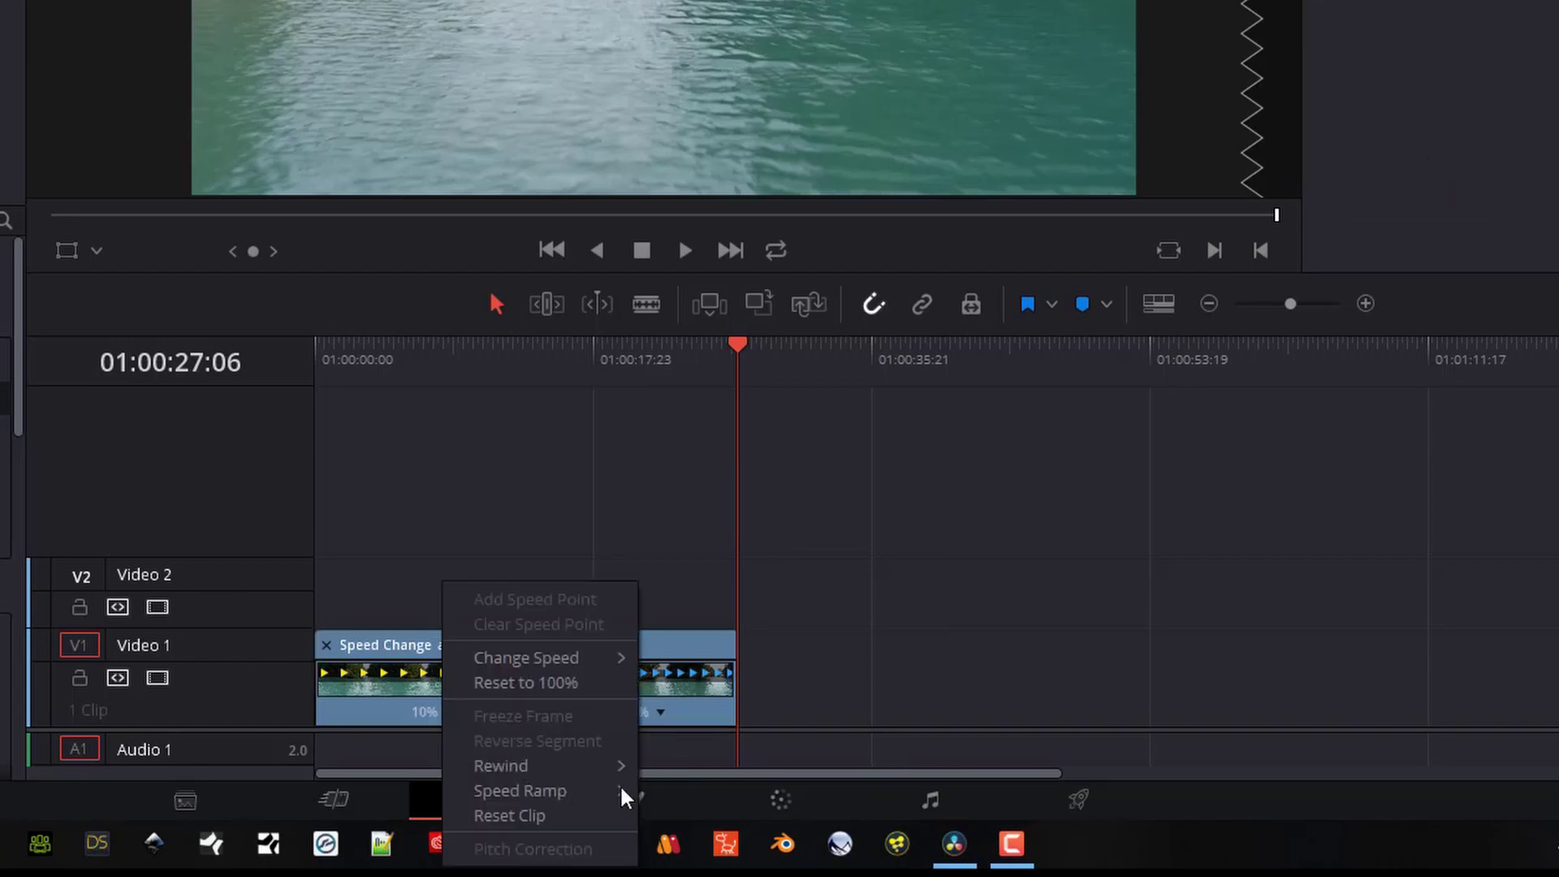
click(525, 816)
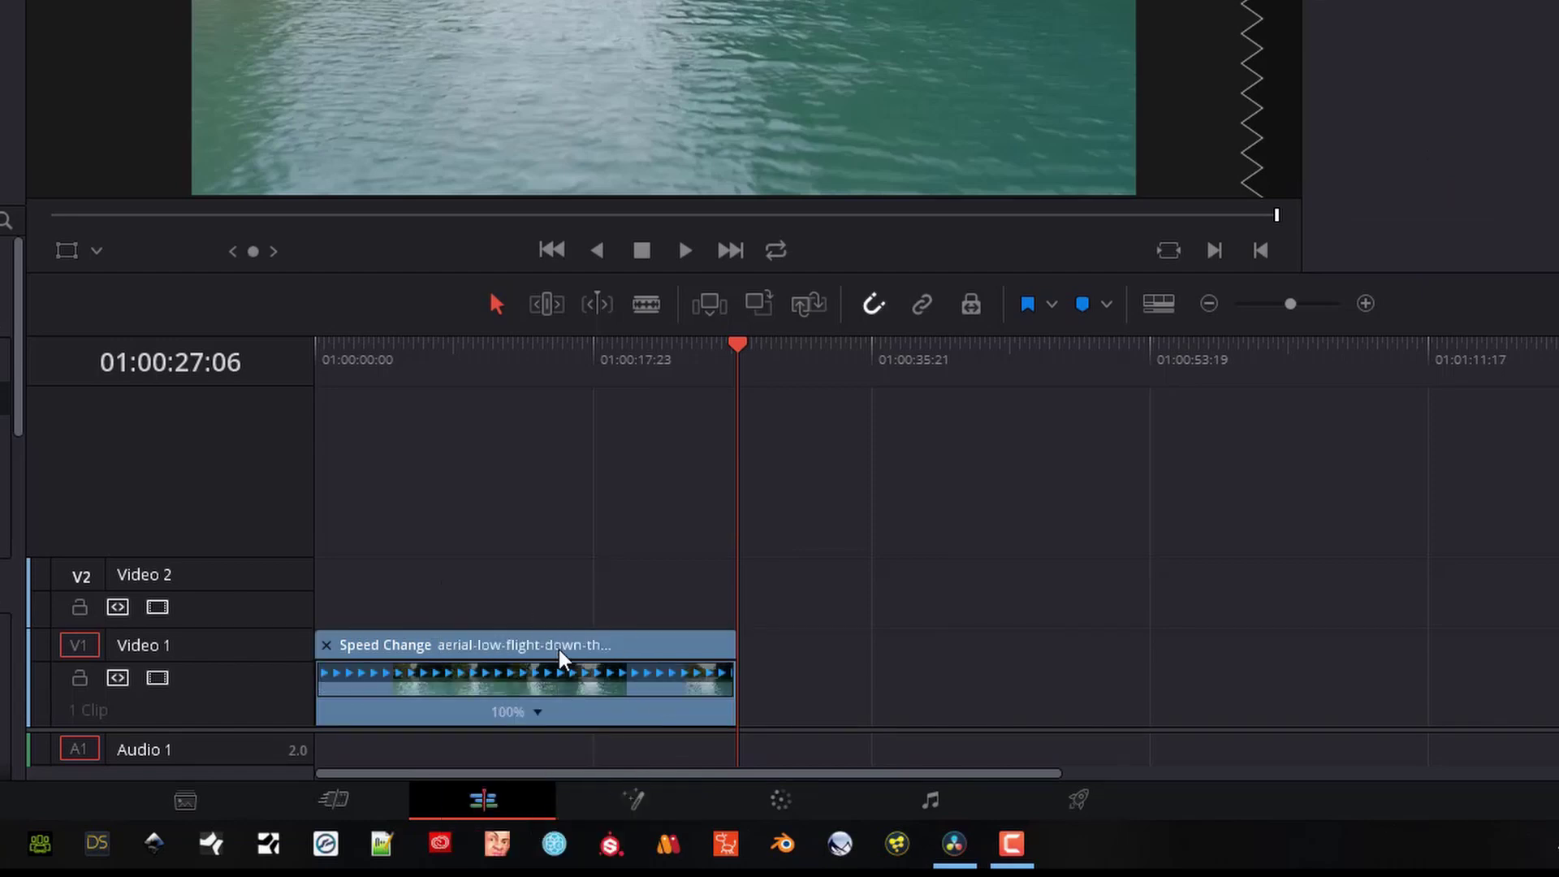
Apply the Speed Ramp Up from 0% preset, creating 10%–90% stepped speed segments
click(538, 711)
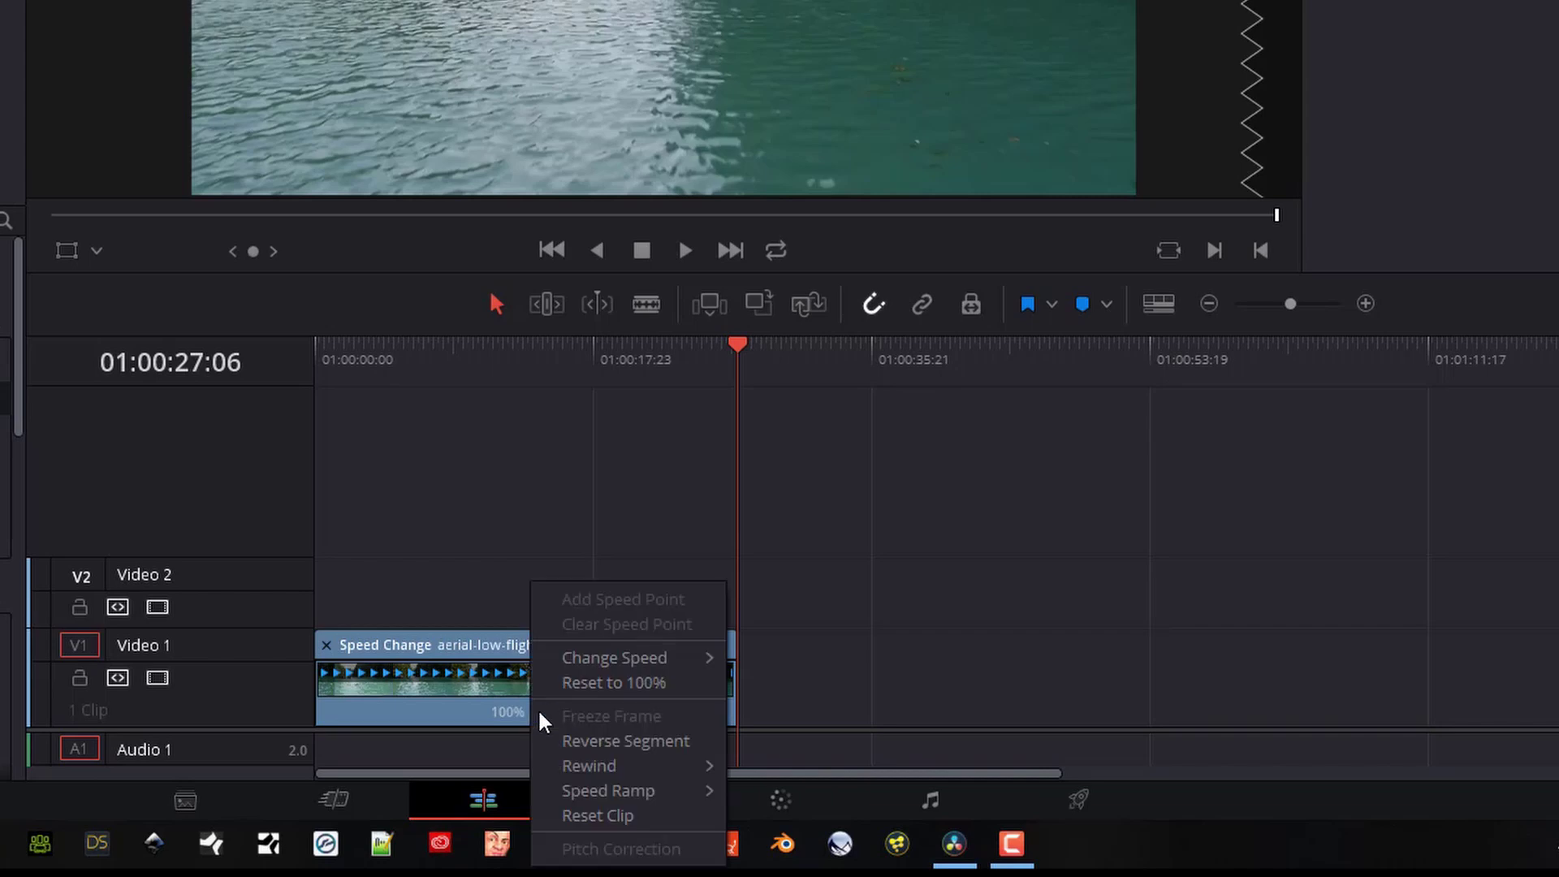
mouse_move(700, 794)
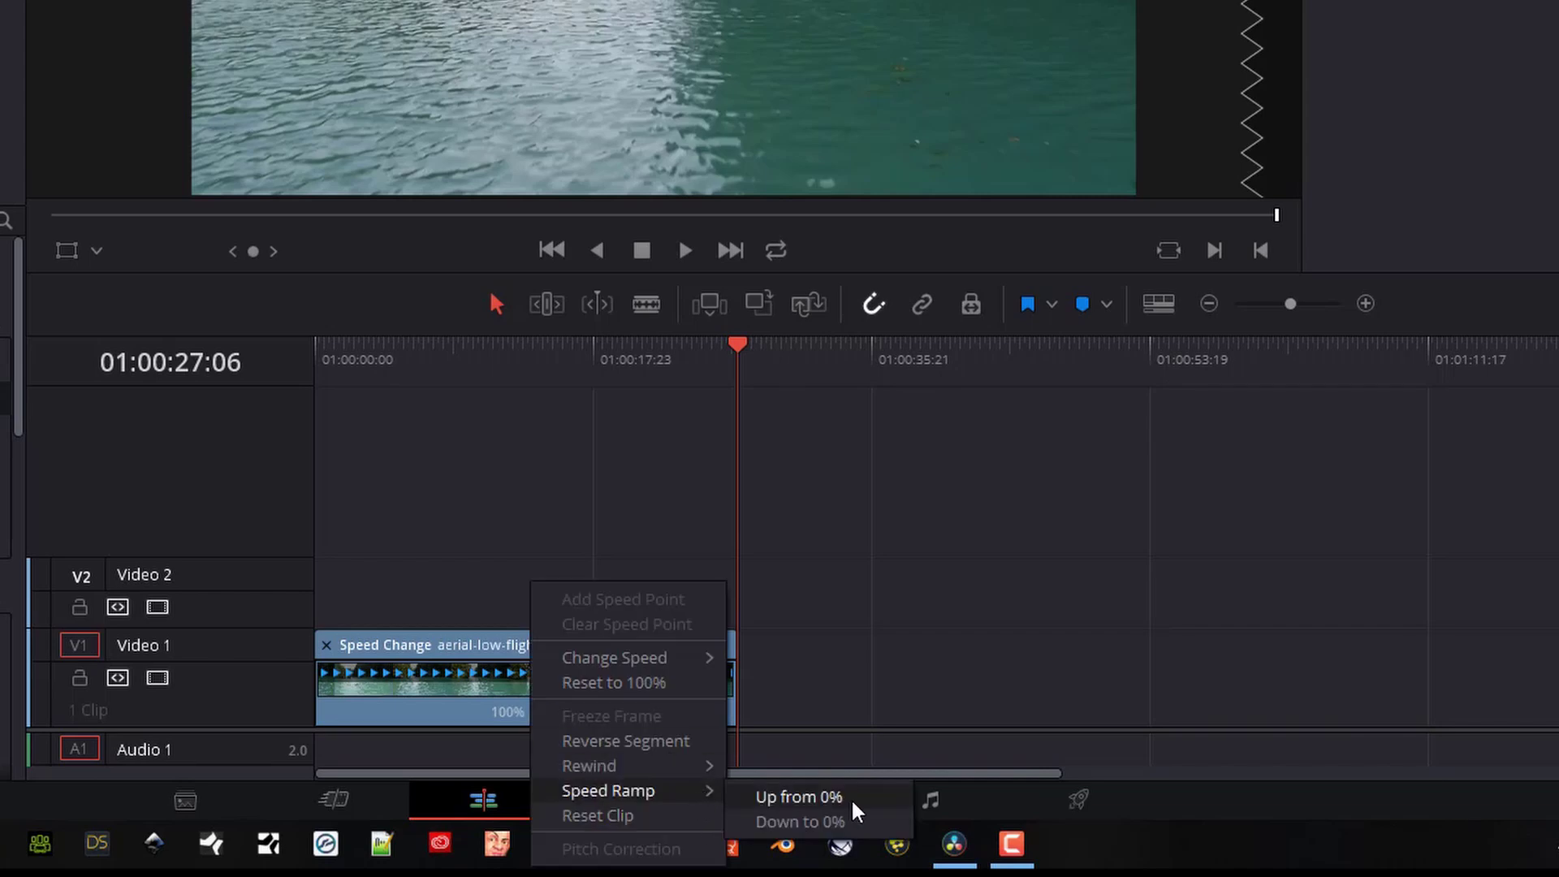
click(818, 798)
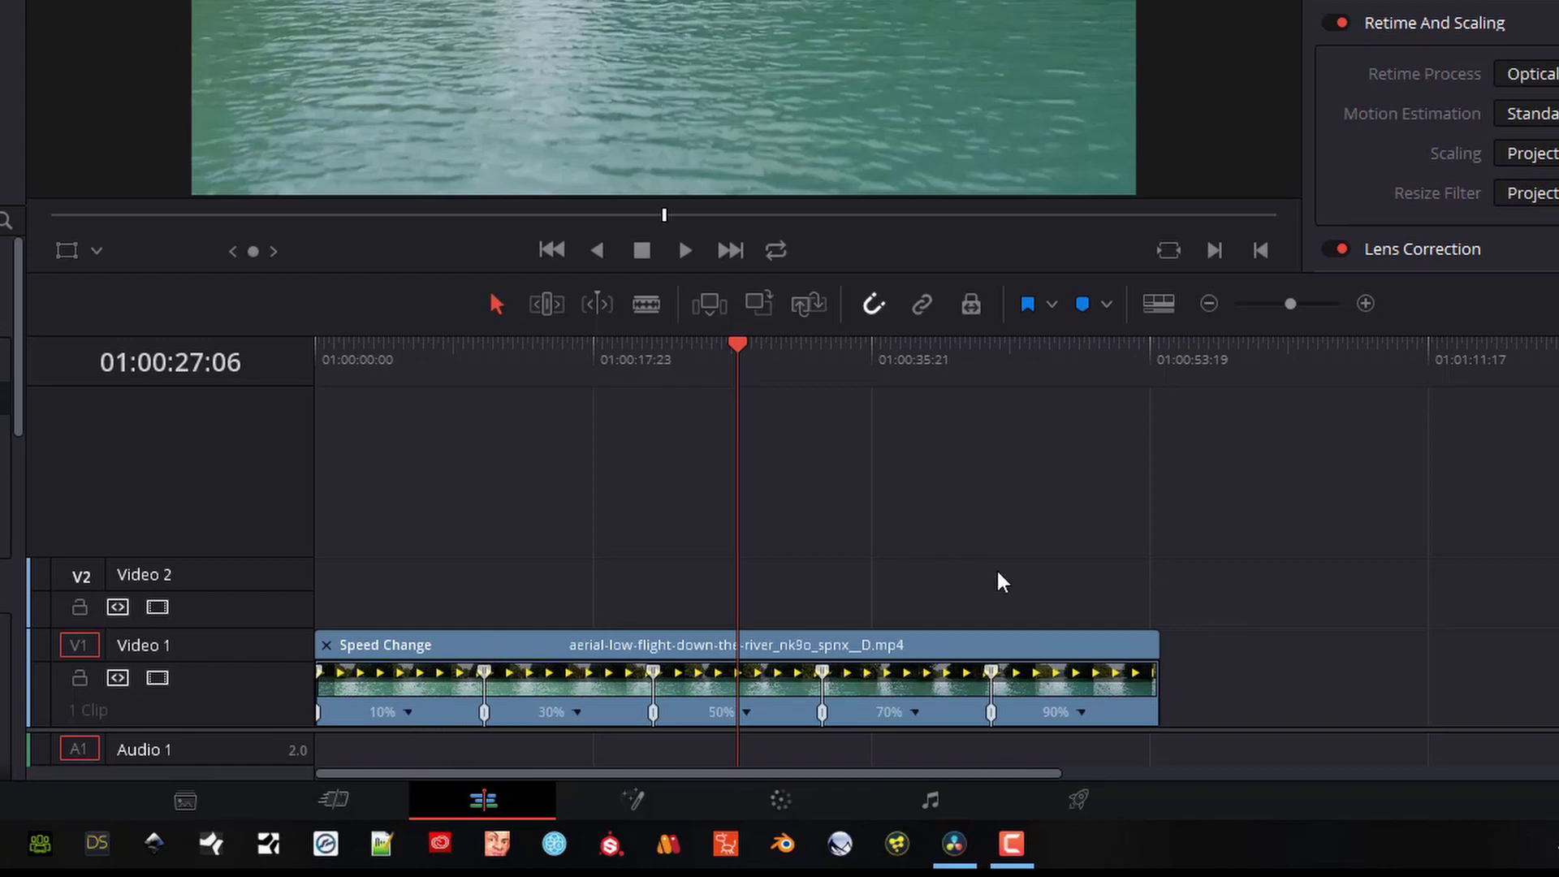
Display the clip's Retime Speed curve and ease its first keyframe into a smooth Bezier rise
click(327, 646)
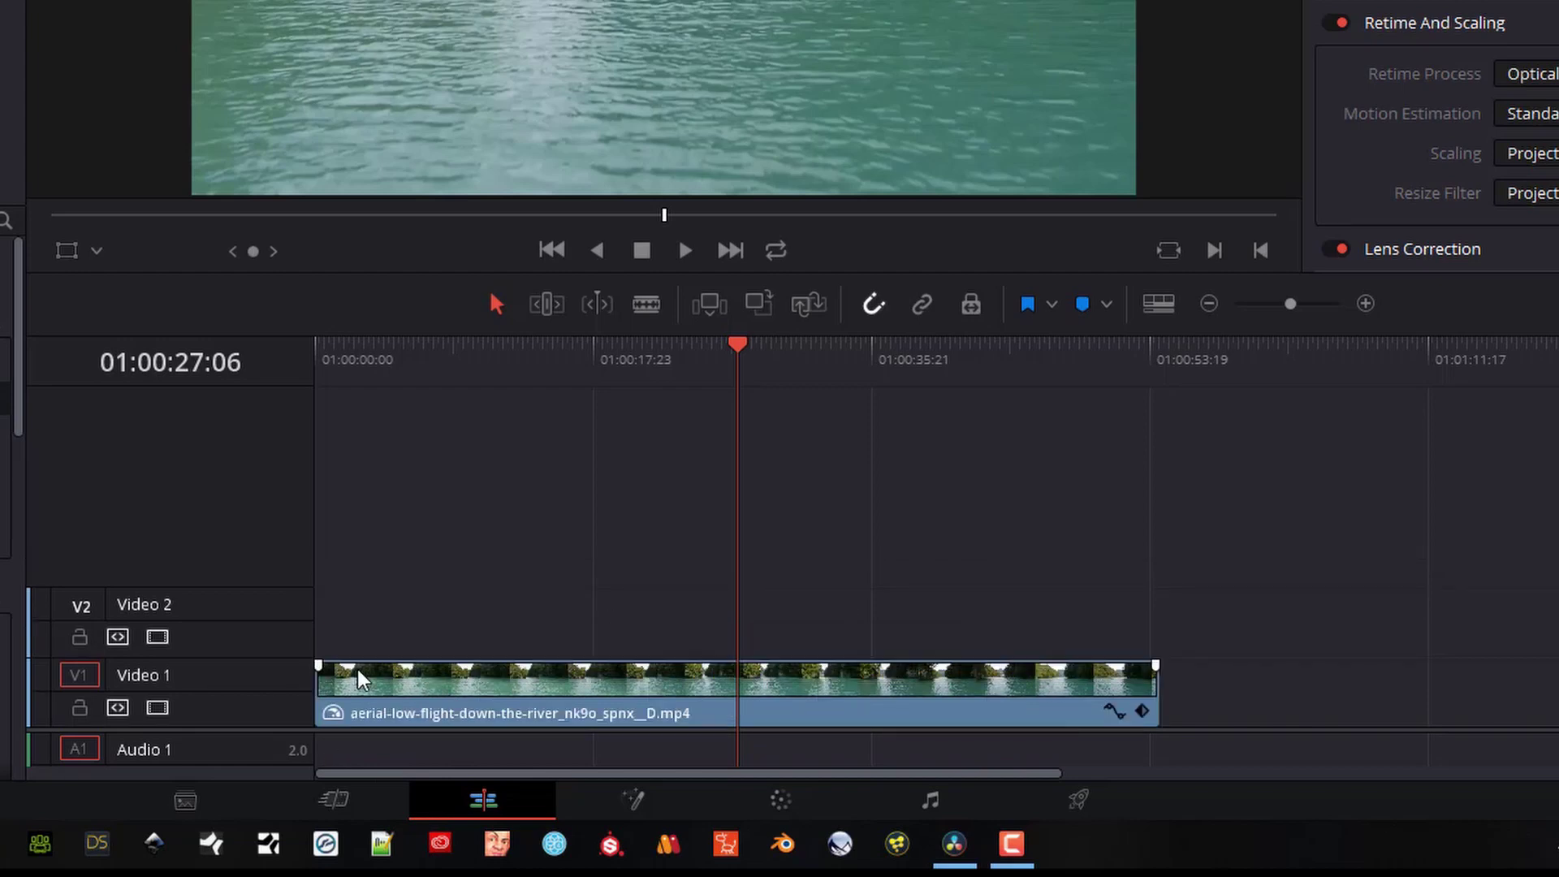
click(1112, 713)
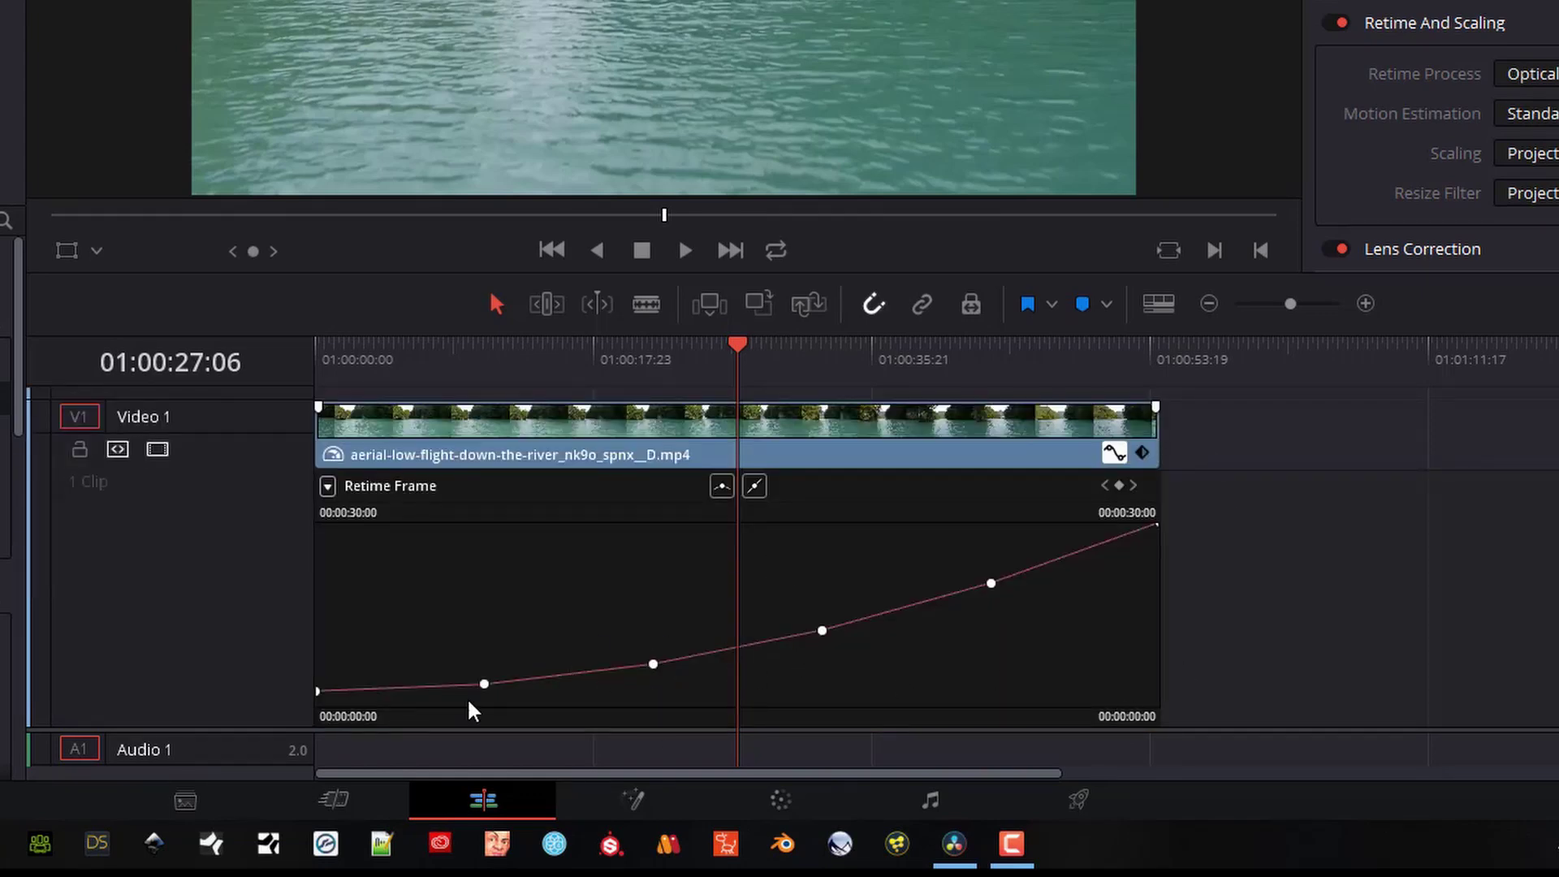
click(328, 486)
click(335, 820)
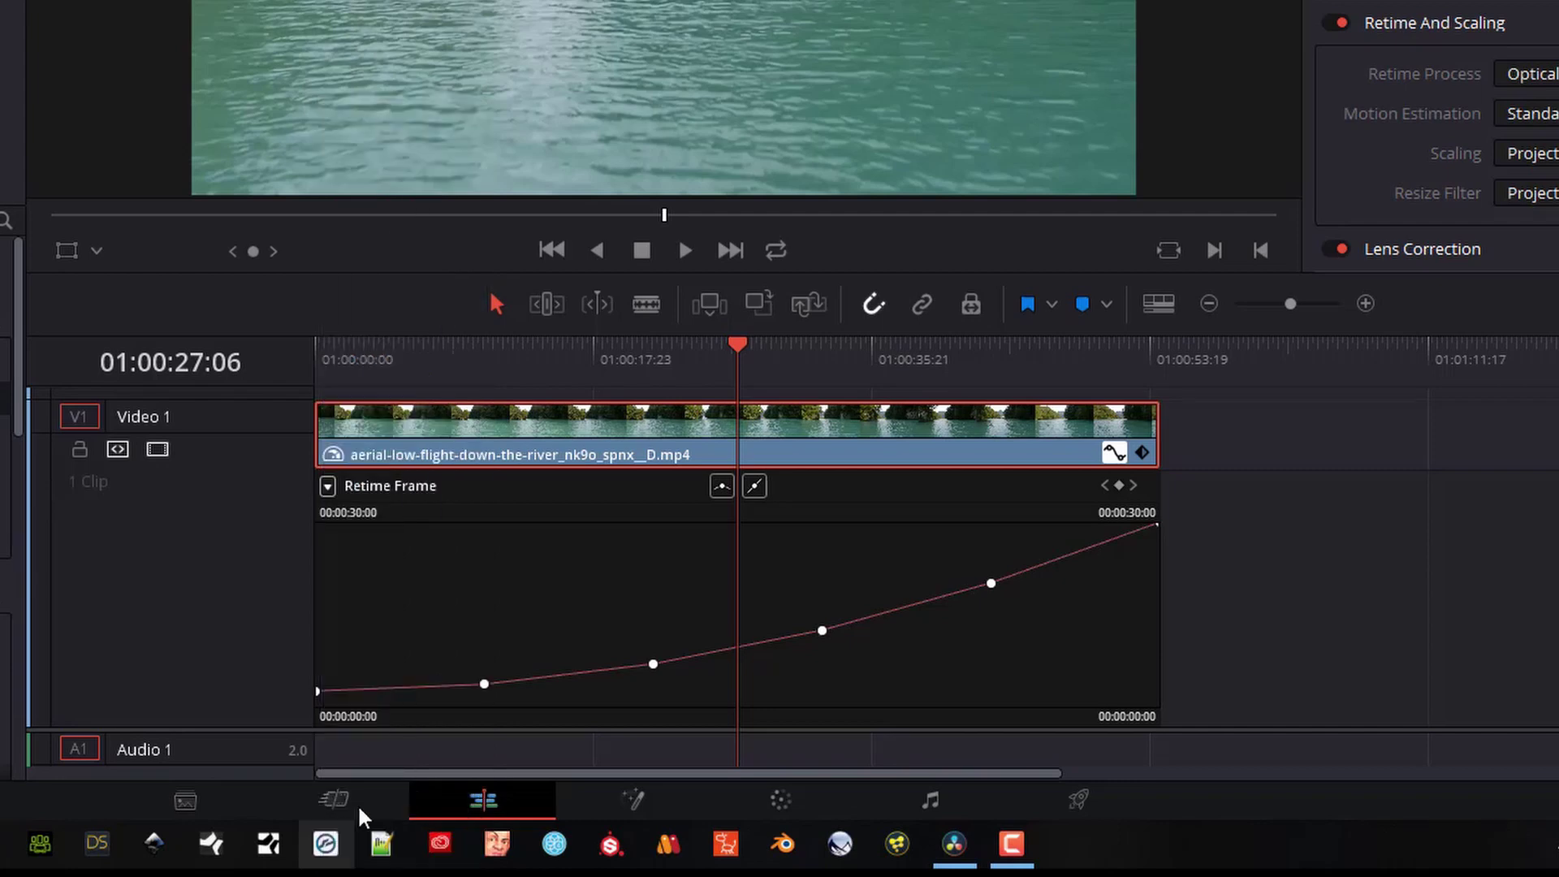
click(329, 486)
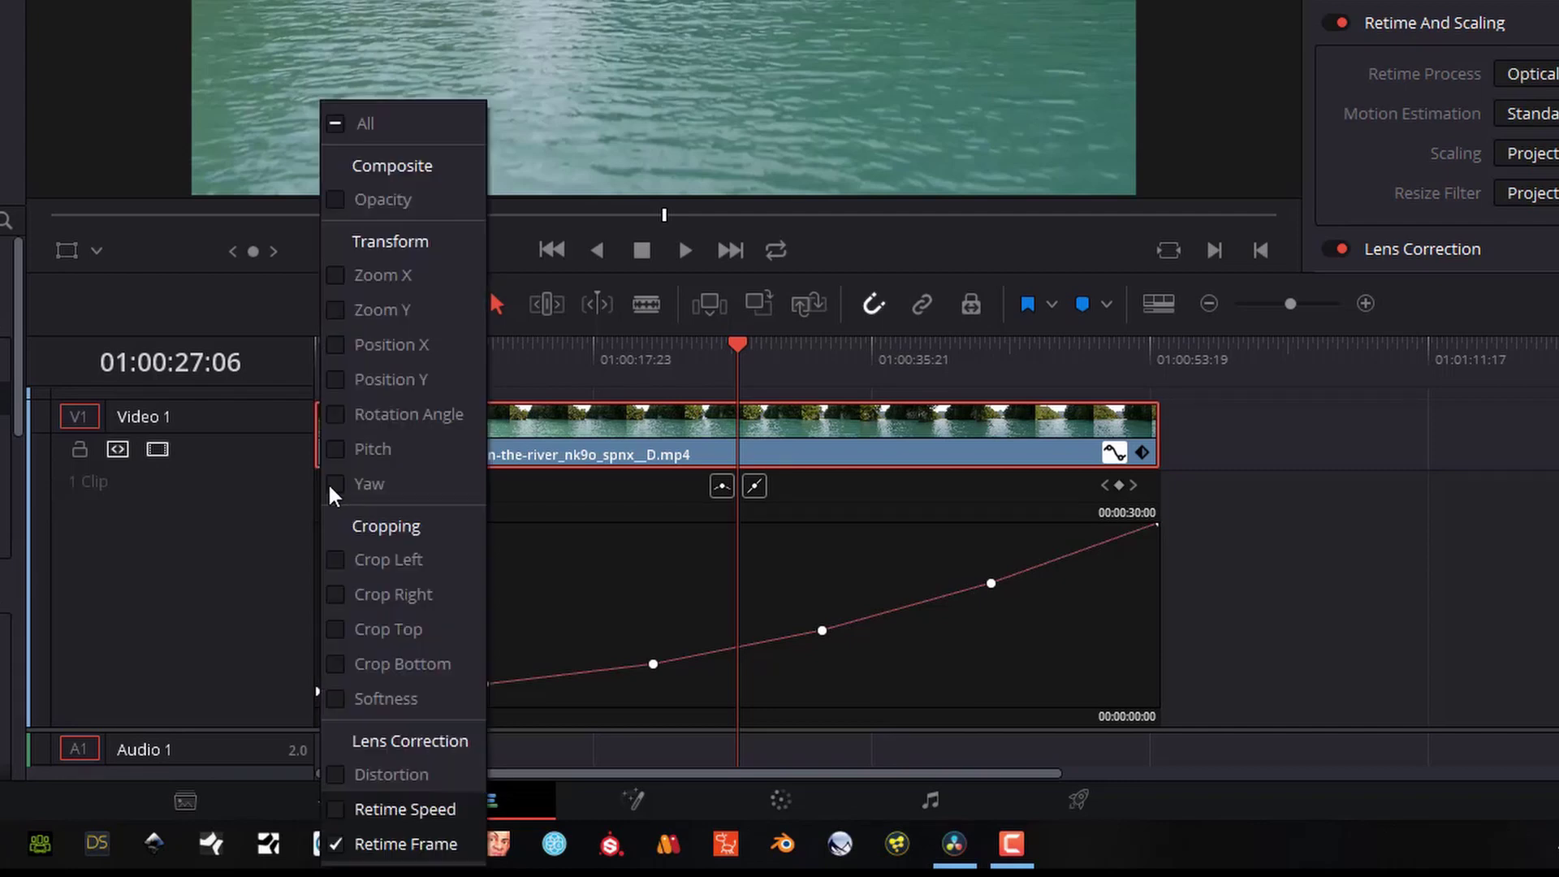
click(333, 843)
click(333, 809)
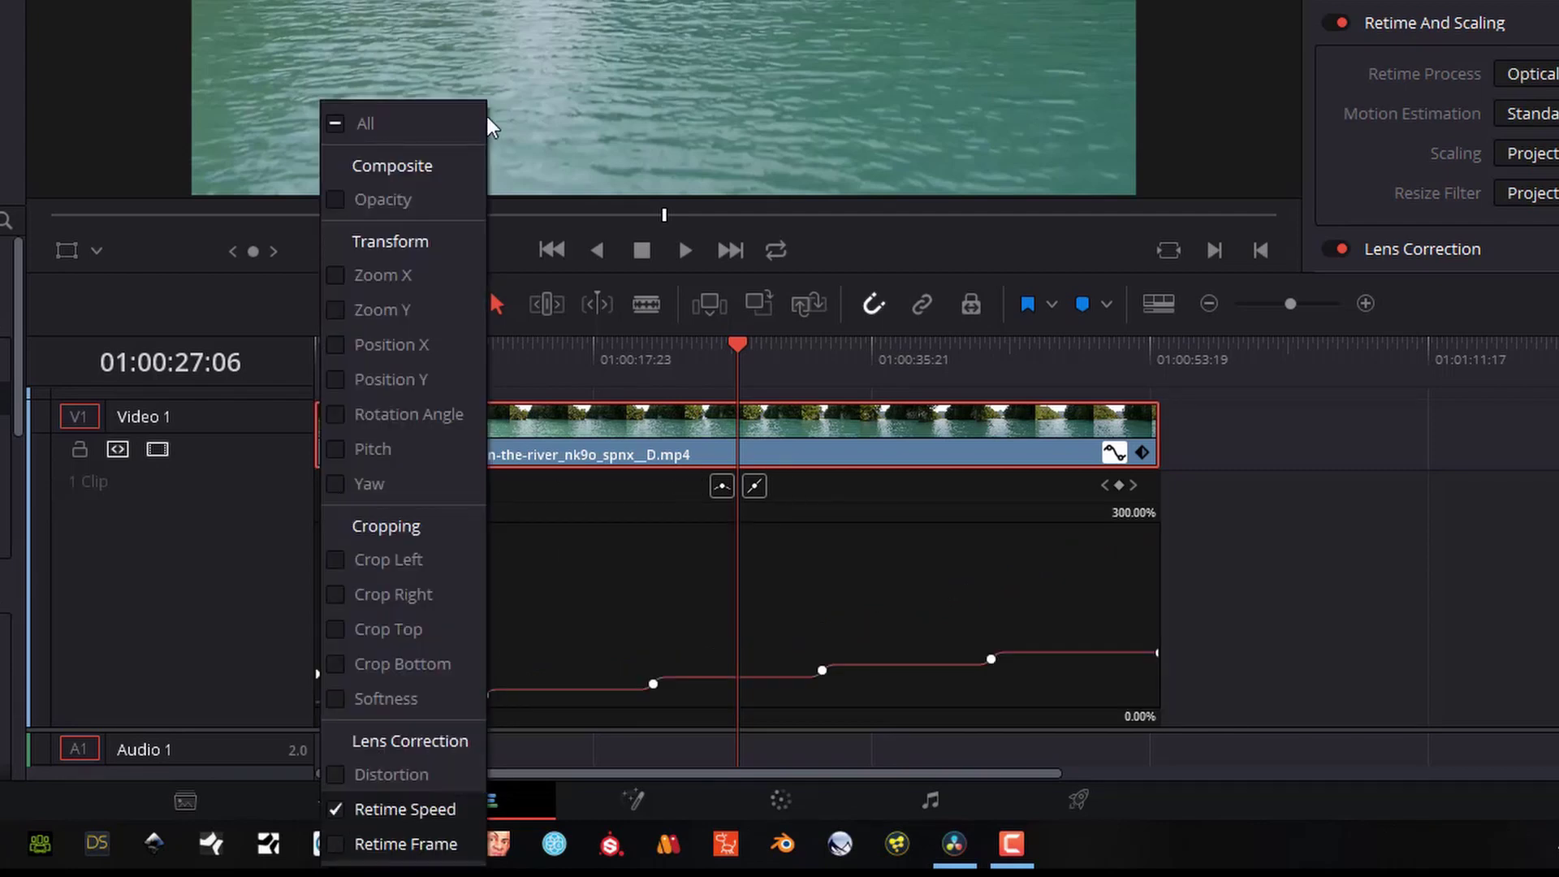
click(359, 713)
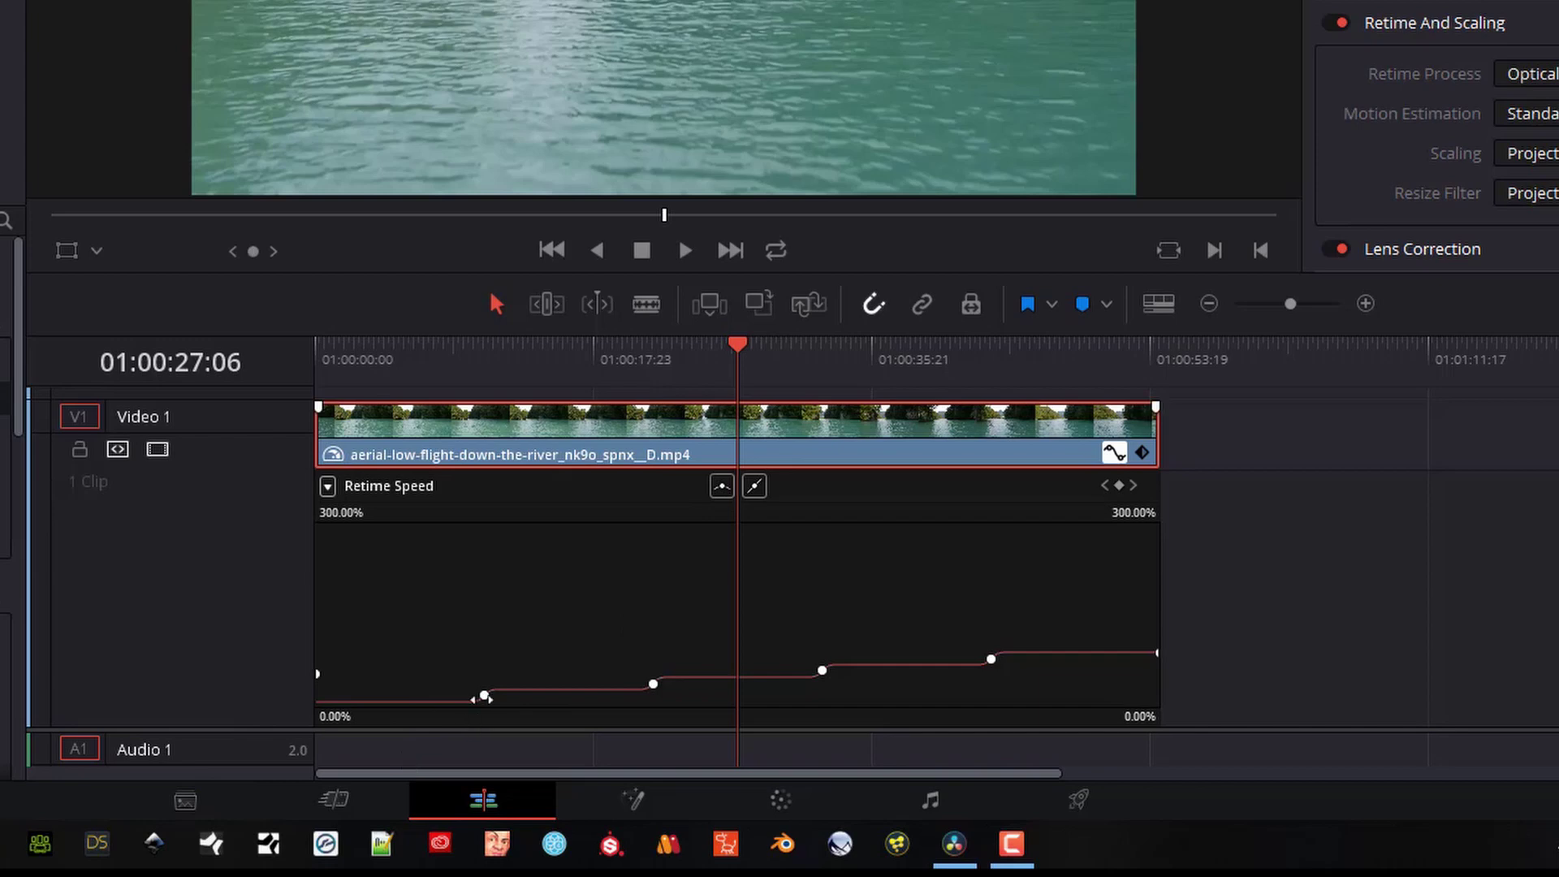
click(485, 696)
drag(712, 629, 741, 626)
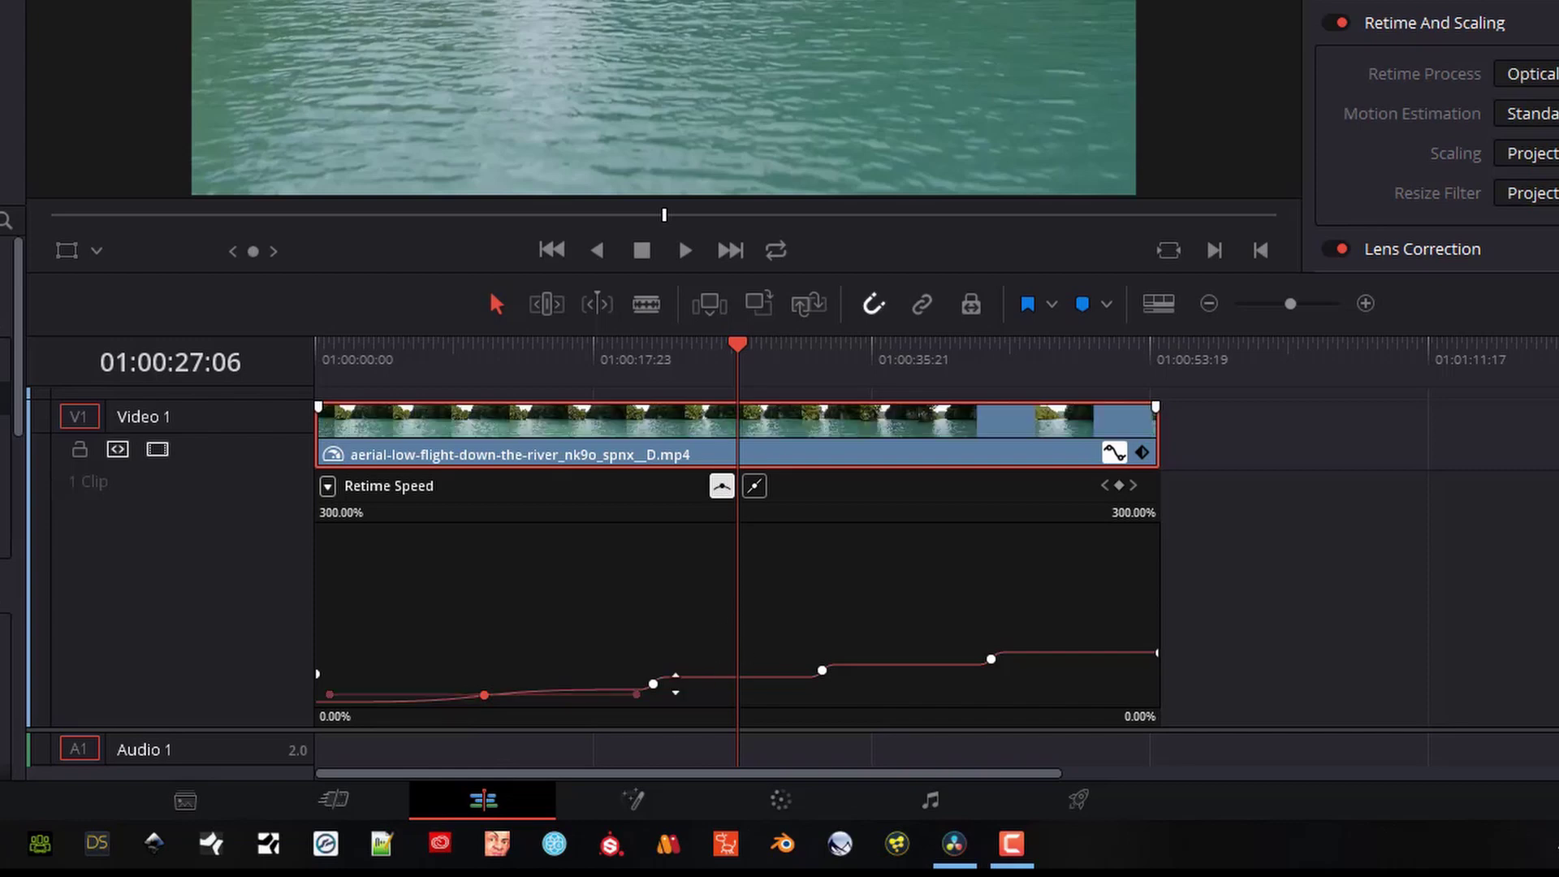